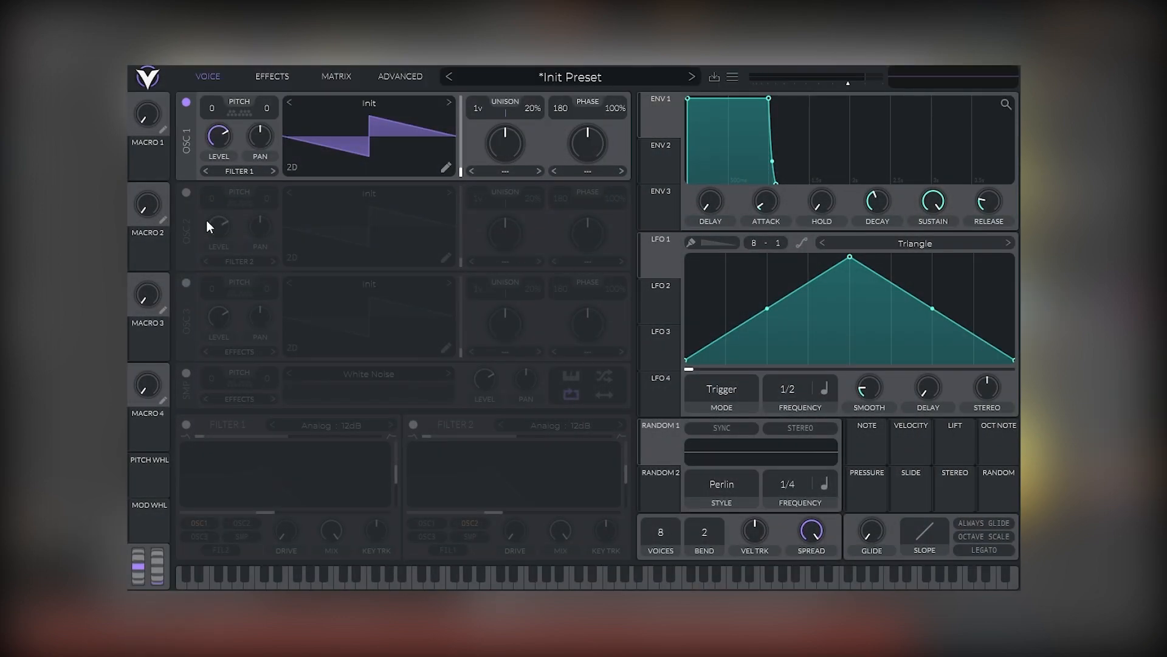
Load the Basic Shapes wavetable into oscillator 1 and switch on oscillator 2.
click(355, 104)
click(674, 128)
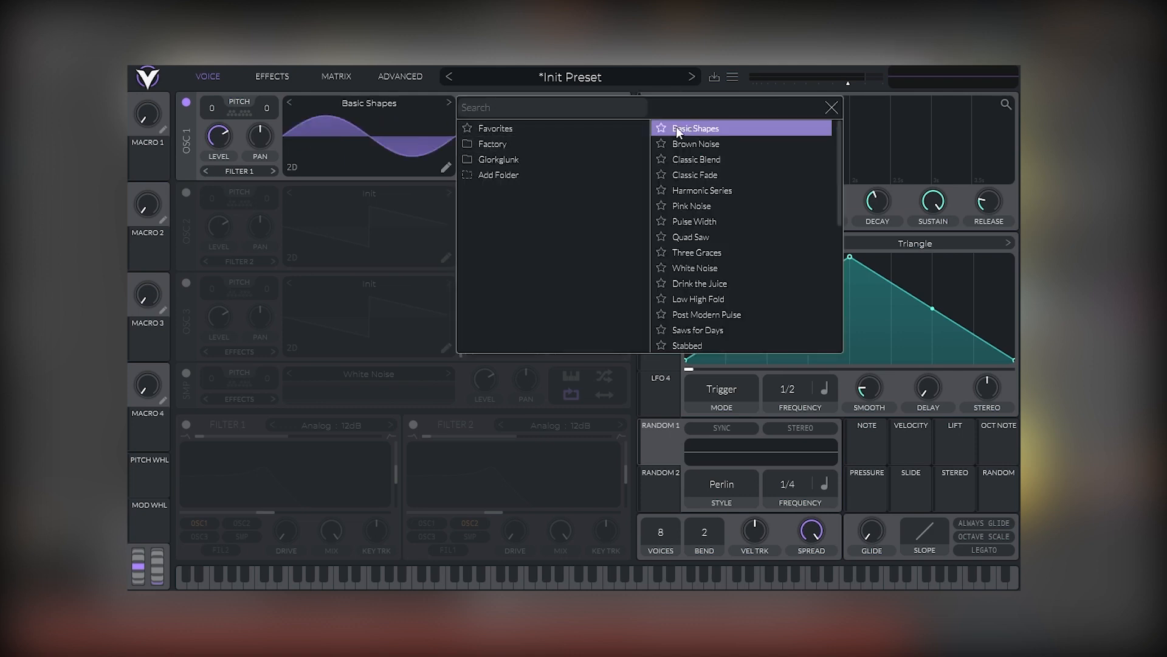
click(275, 143)
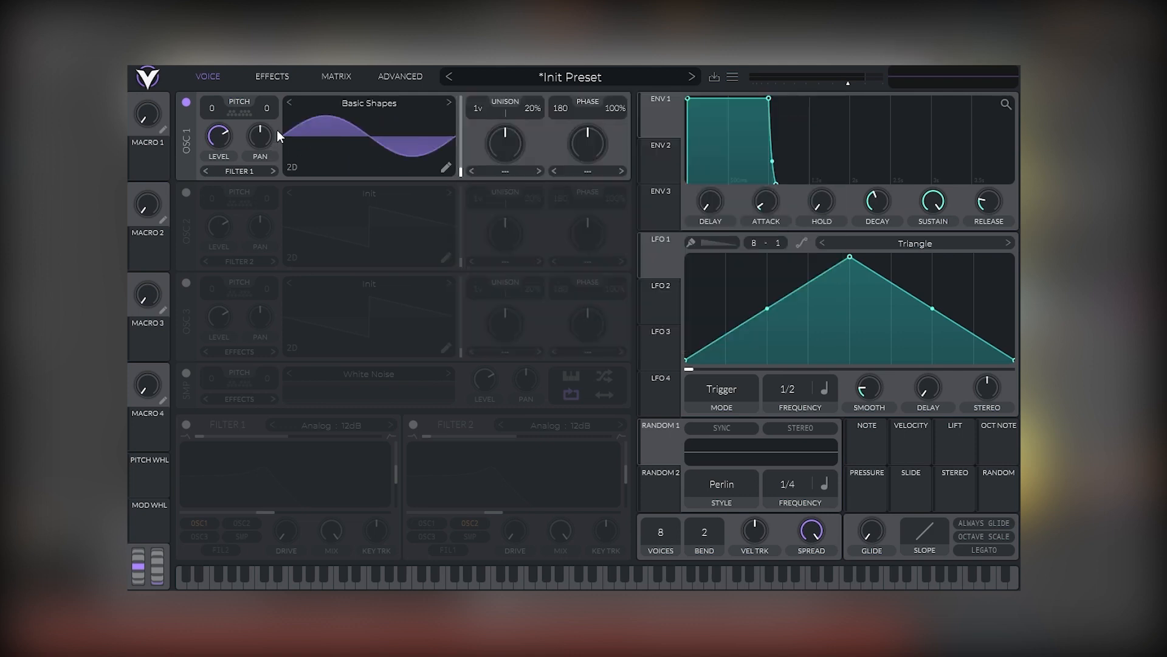
click(186, 193)
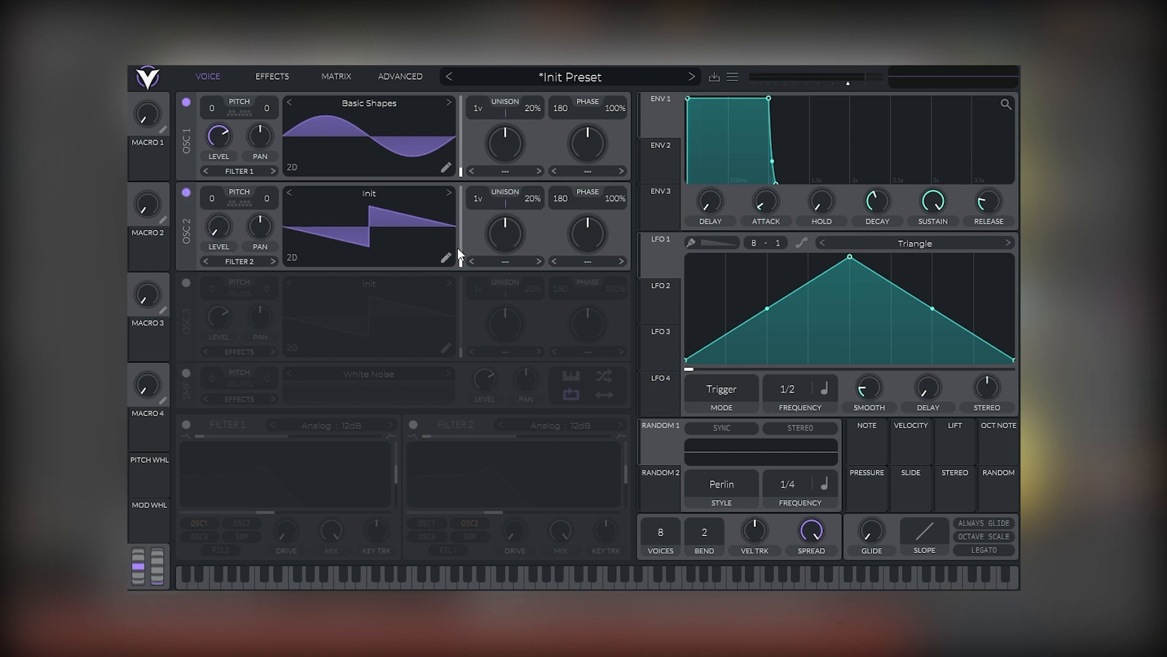
Set oscillator 1's modulation mode to FM Osc 2 and raise its amount.
click(592, 173)
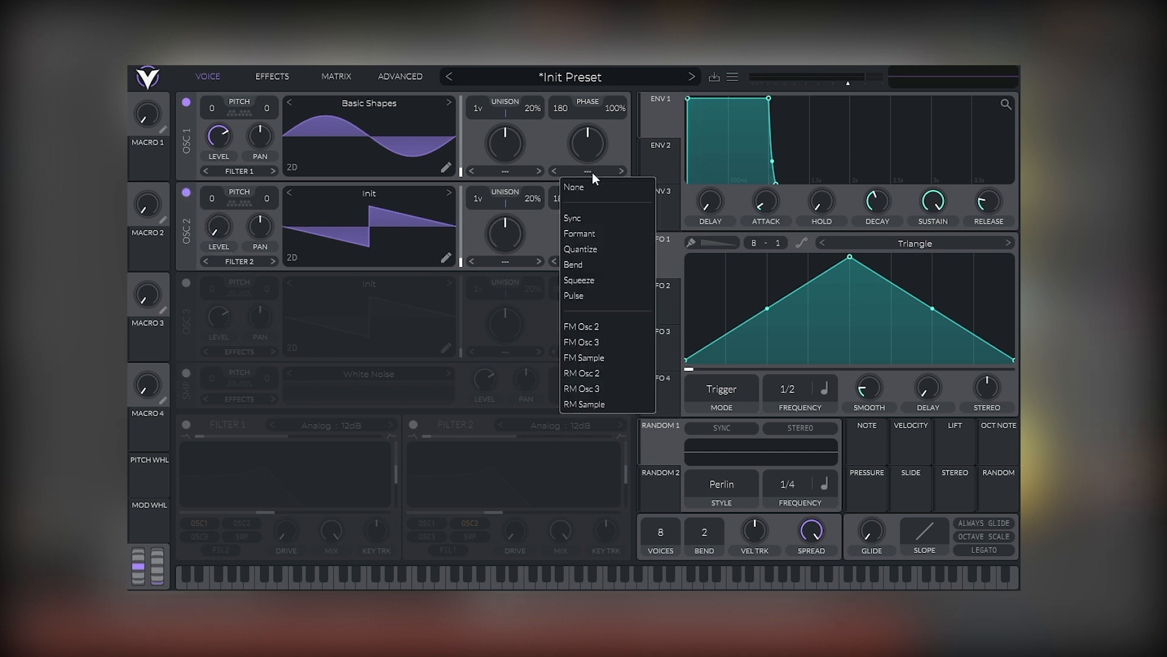
click(604, 325)
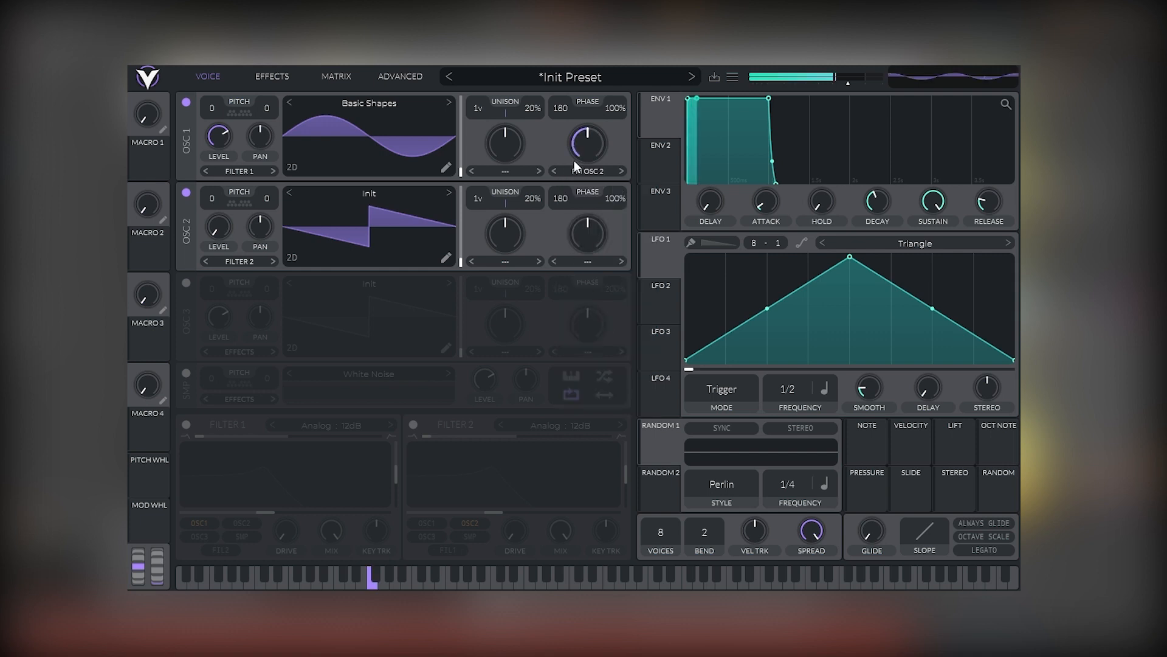
drag(585, 154, 587, 130)
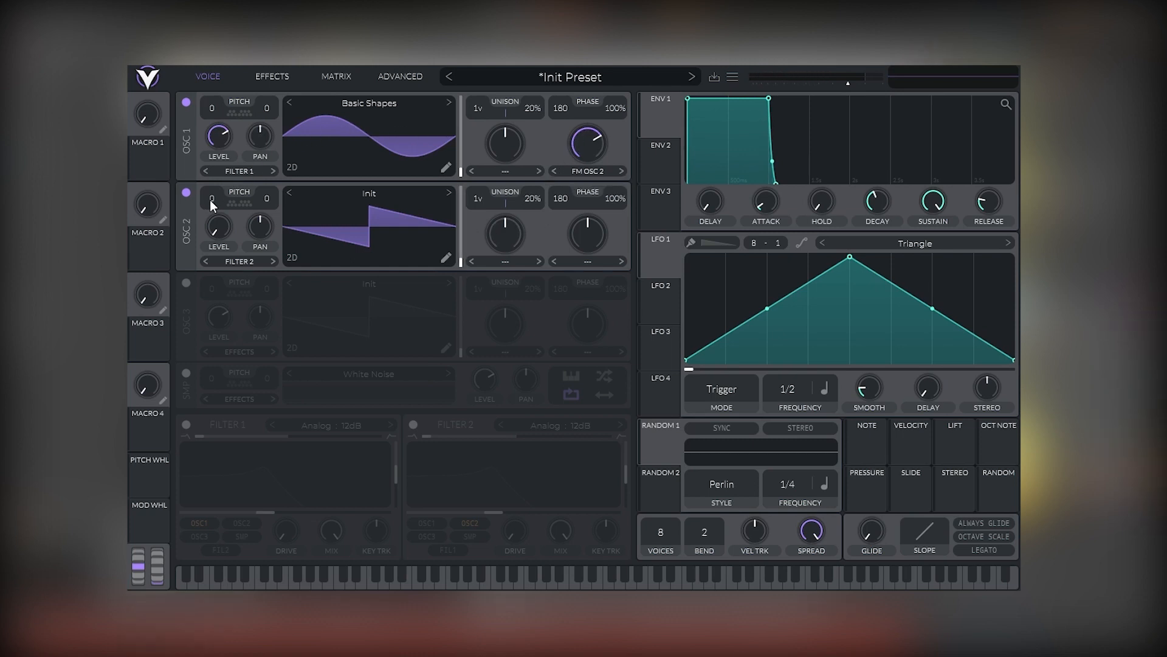
Raise oscillator 2's pitch to 12 semitones and set its modulation mode to Sync.
scroll(210, 198, up, 12)
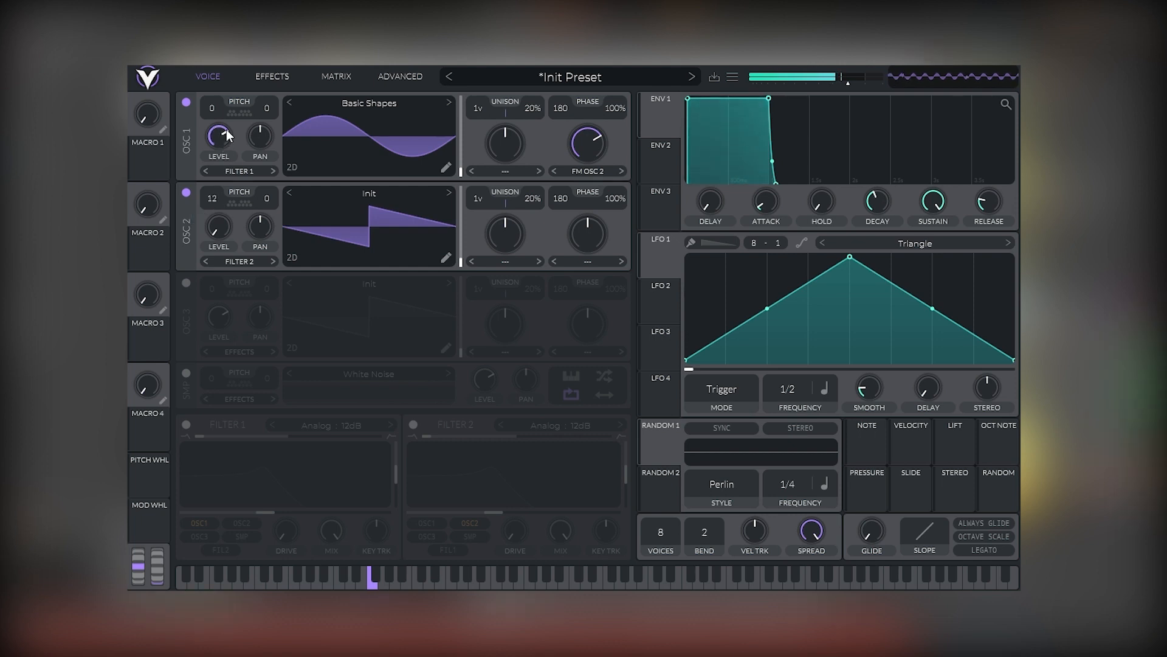
click(574, 260)
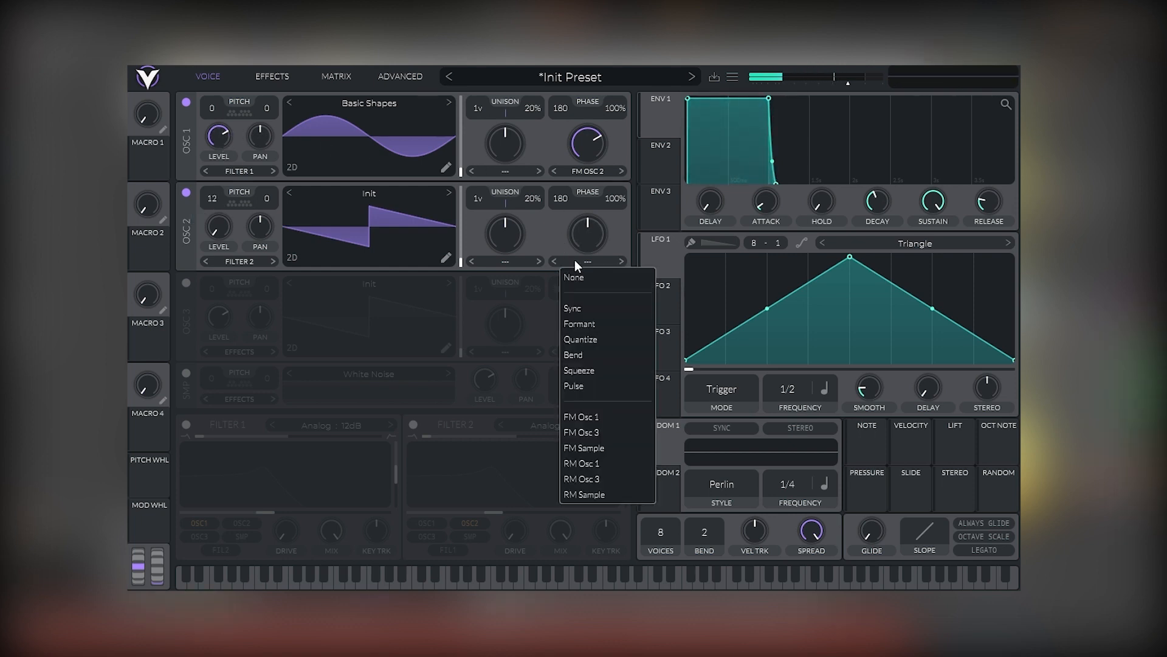
click(575, 308)
drag(585, 242, 585, 238)
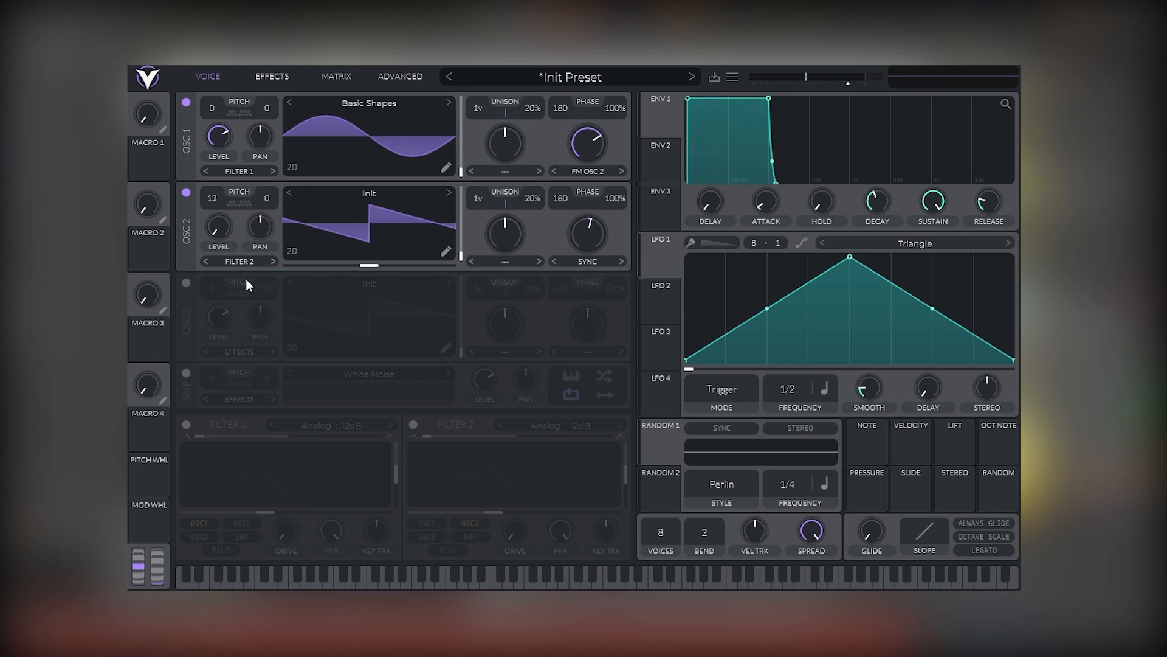
Switch on oscillator 3 and load the Basic Shapes wavetable into it.
click(186, 283)
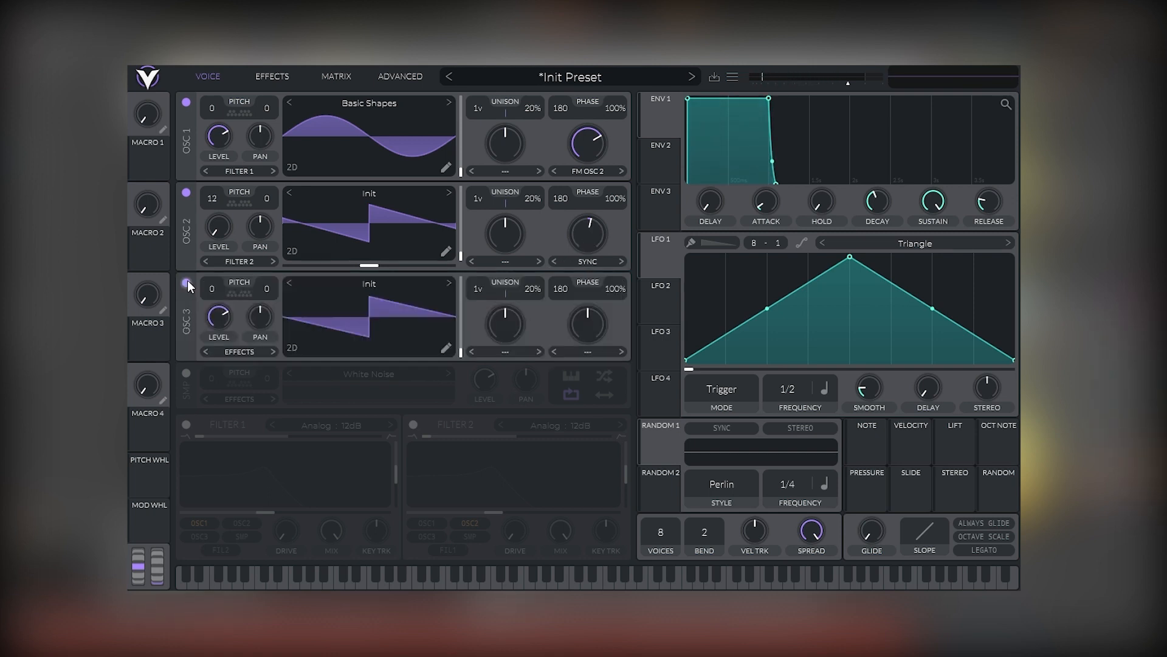
click(348, 284)
click(693, 309)
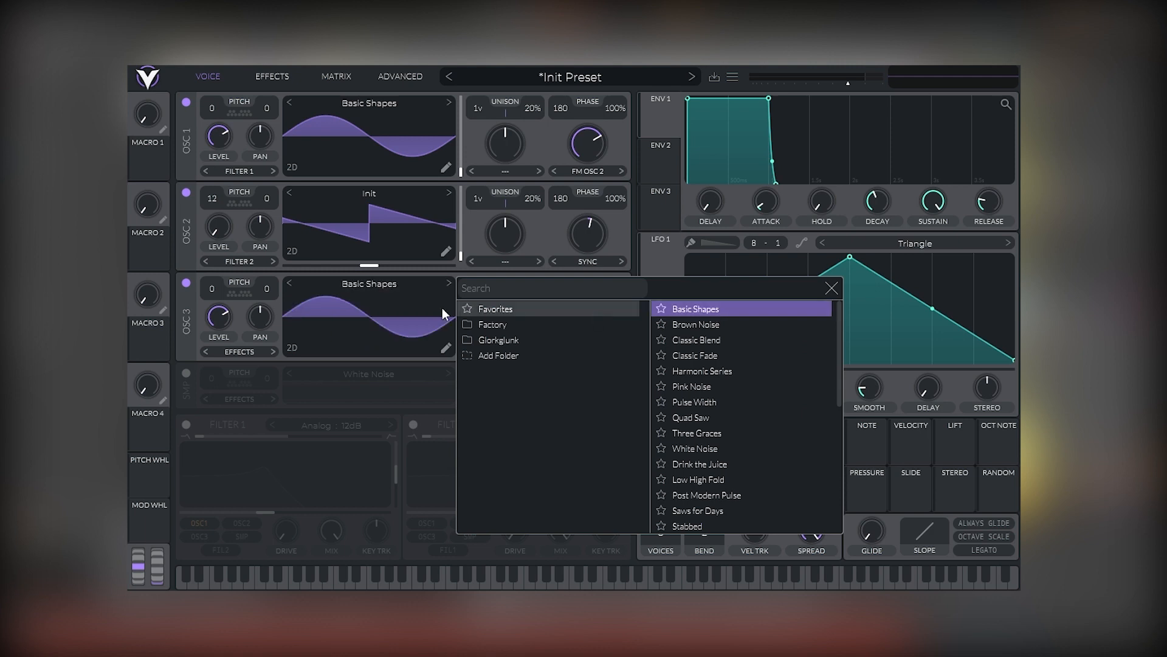
click(279, 317)
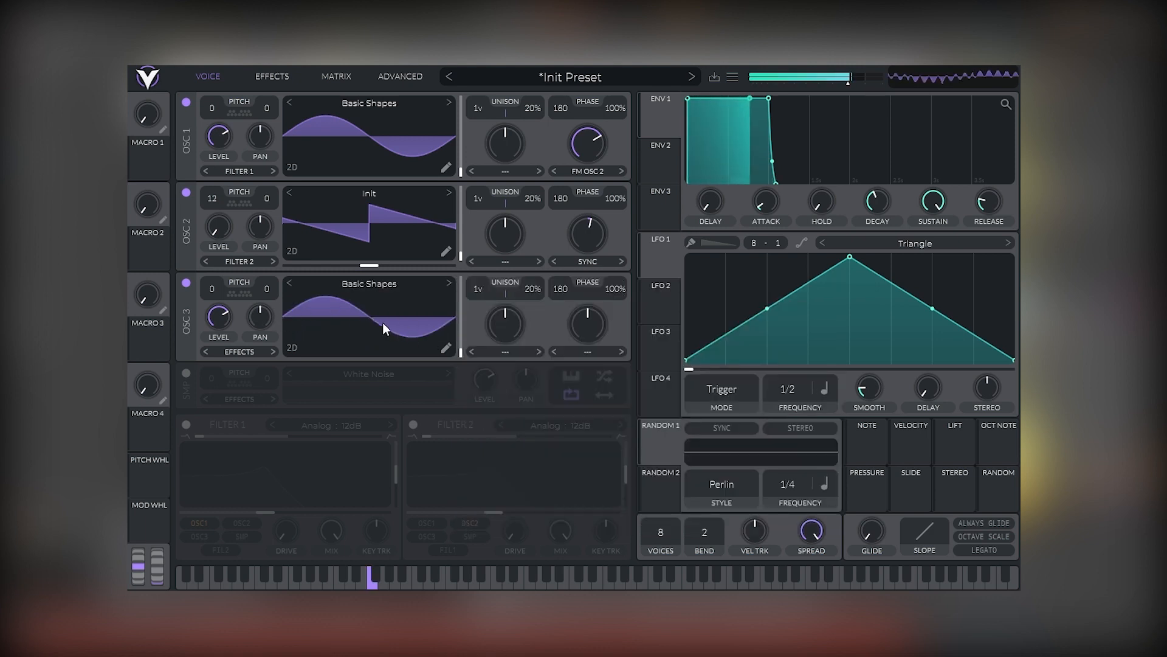
Switch on the White Noise sampler and lower its level.
click(187, 373)
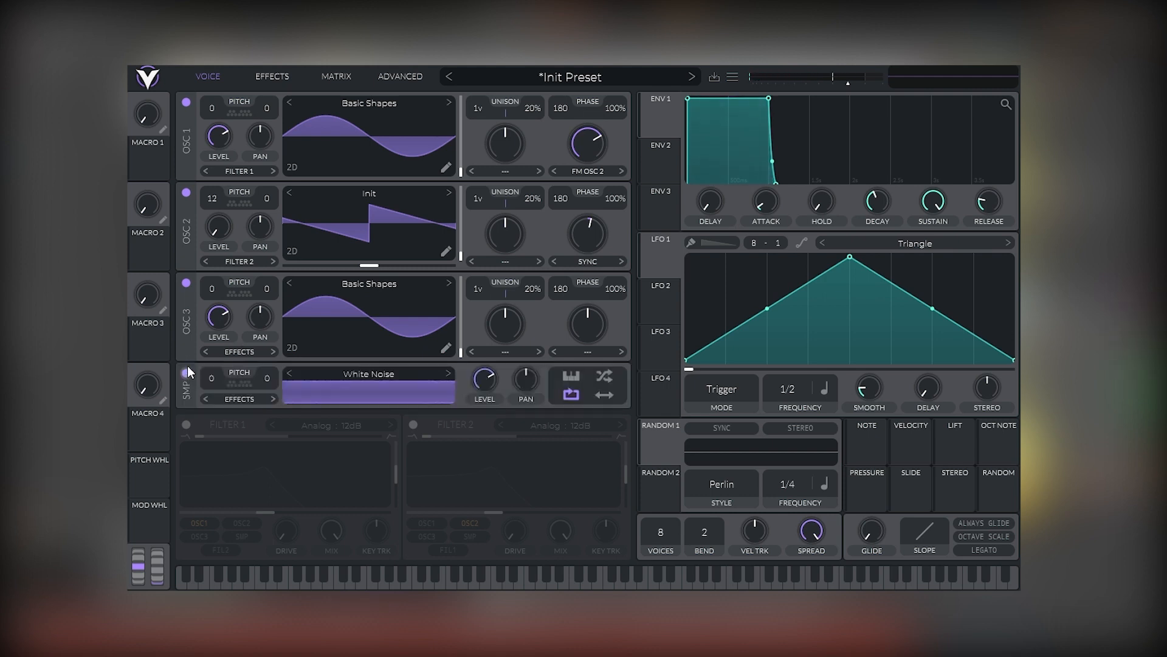
mouse_move(482, 382)
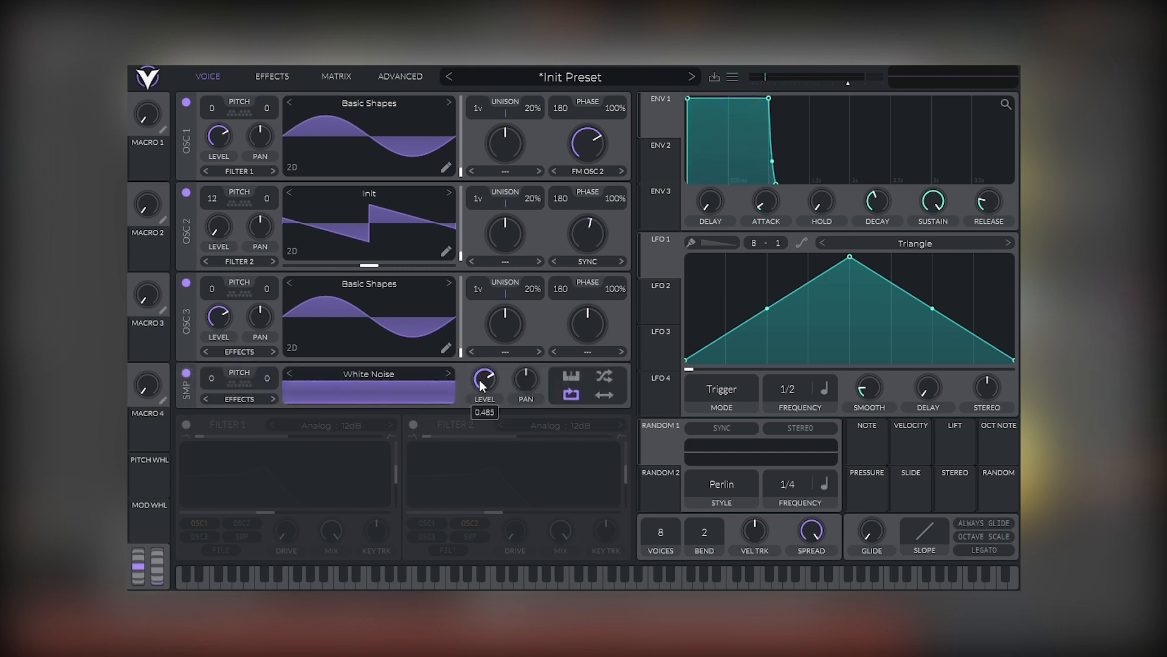
drag(482, 383, 454, 472)
drag(481, 384, 439, 422)
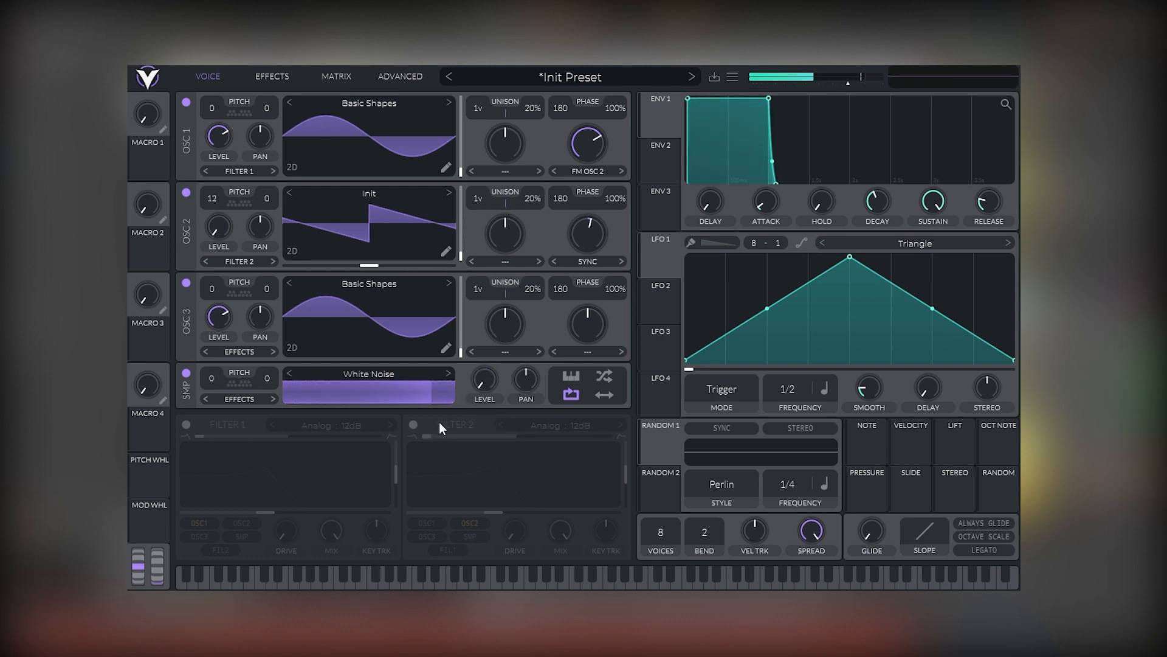
Switch on Filter 1 and set its model to Dirty 24dB.
click(187, 425)
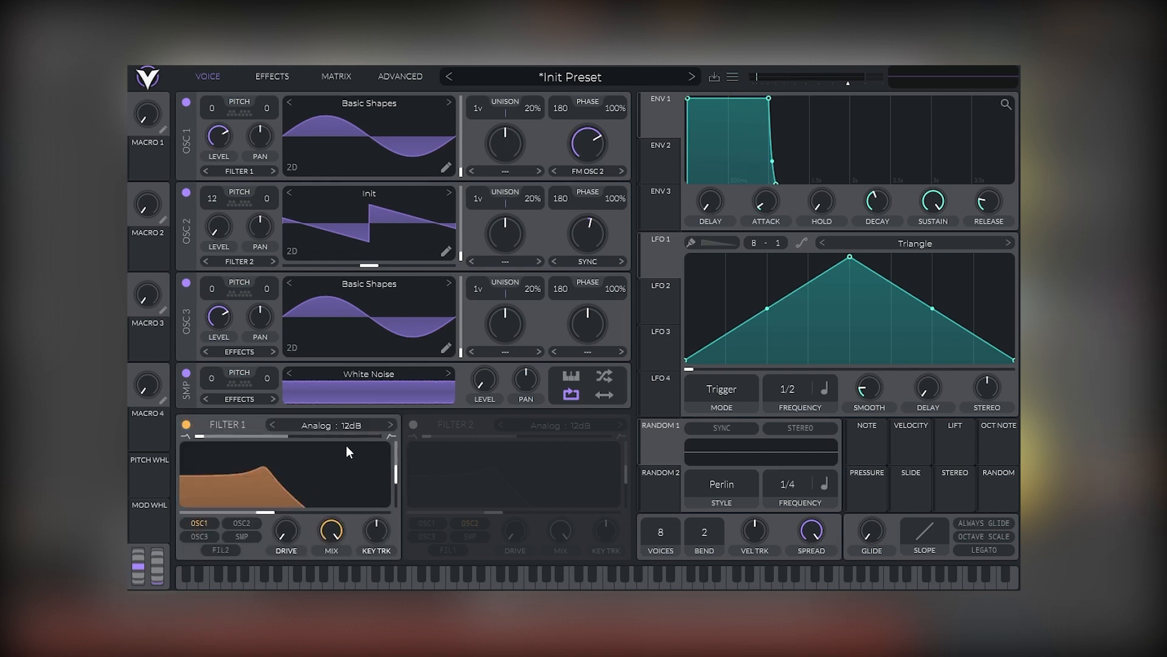
click(345, 426)
click(425, 444)
click(530, 444)
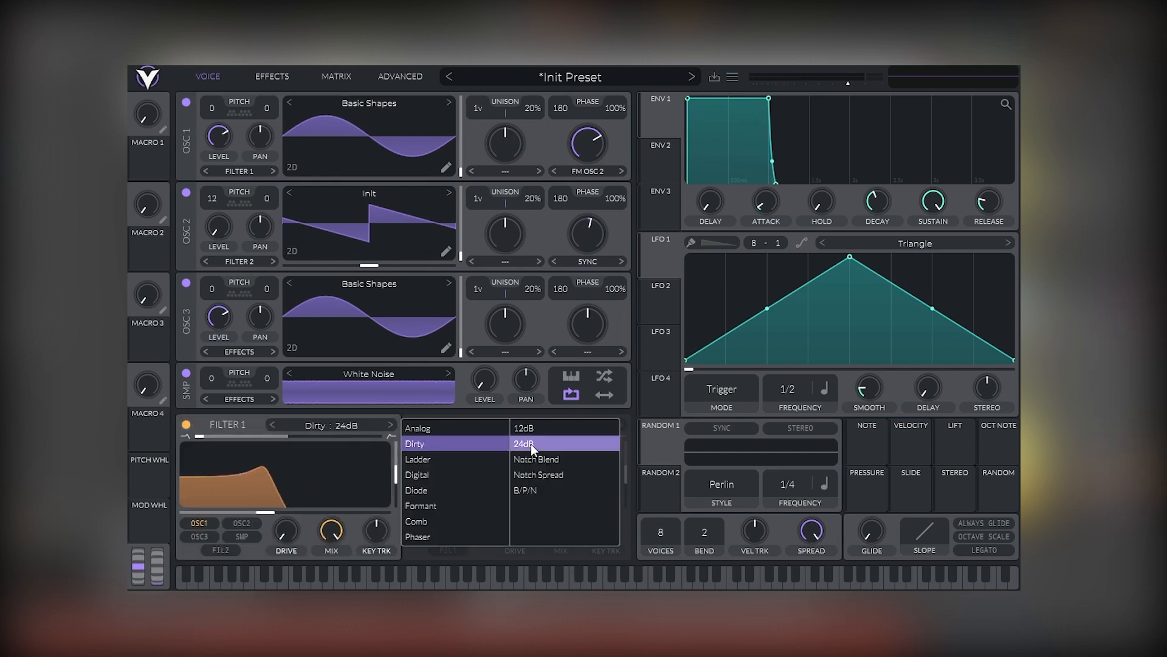
click(251, 421)
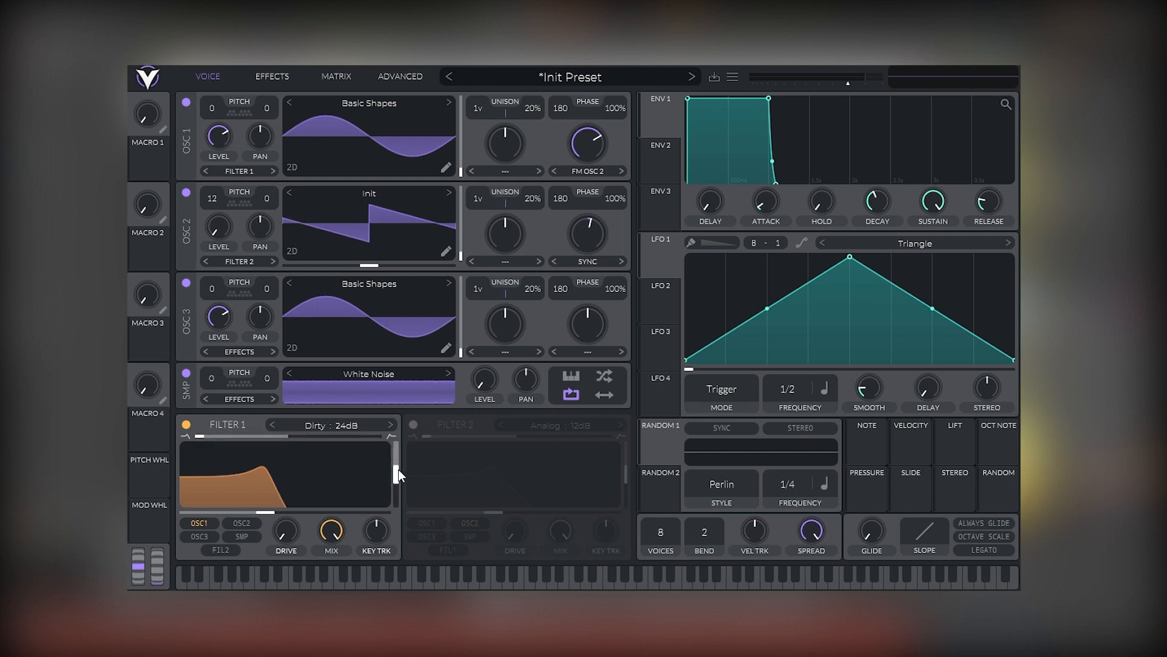
Raise Filter 1's resonance and nudge its cutoff slightly higher.
drag(397, 475, 397, 453)
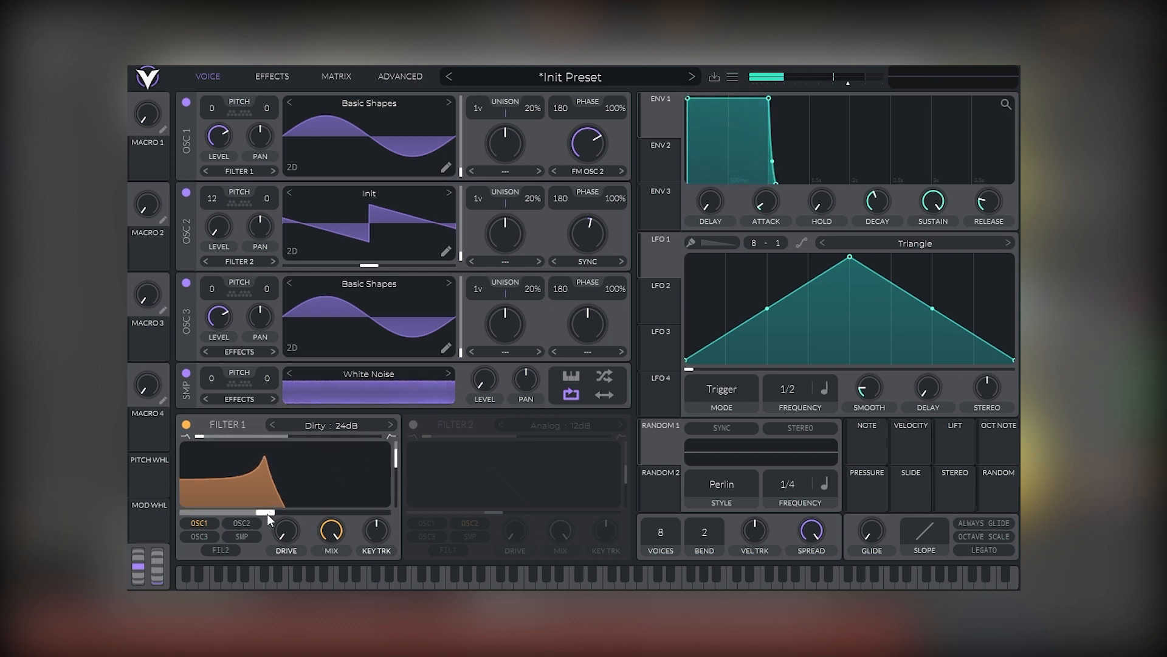
mouse_move(268, 513)
mouse_down()
mouse_move(239, 509)
mouse_move(321, 513)
mouse_move(273, 512)
mouse_up()
Assign LFO 1 to Filter 1's cutoff and reshape the LFO curve into a lower, exponential peak with an extra point.
drag(659, 254, 261, 513)
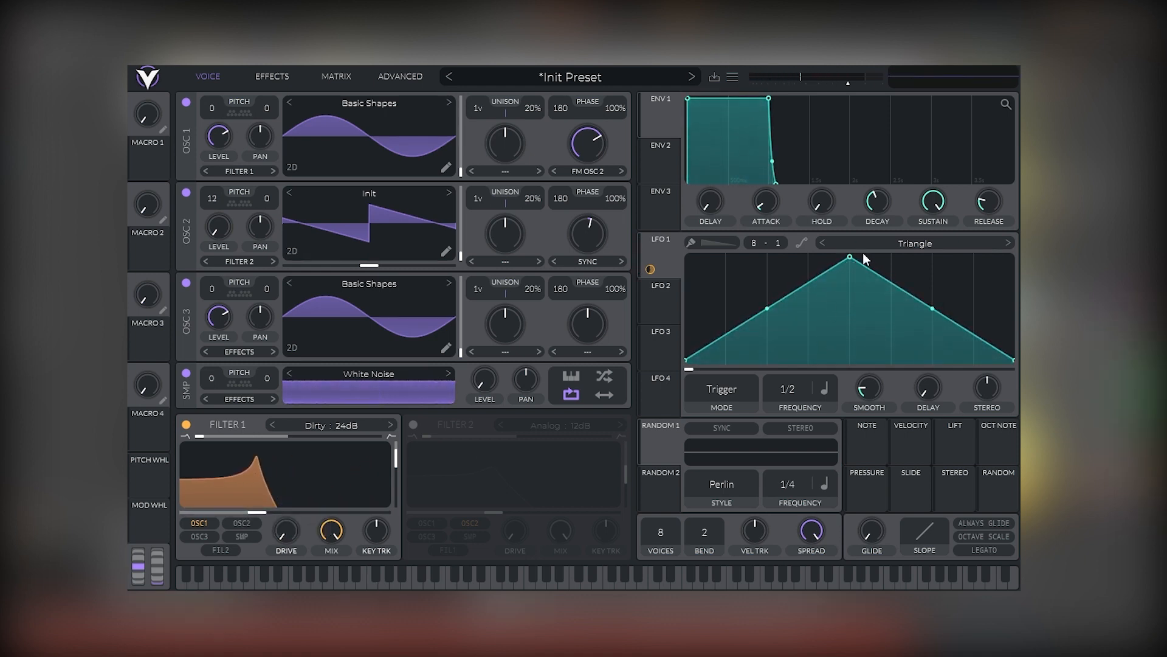
drag(852, 259, 852, 308)
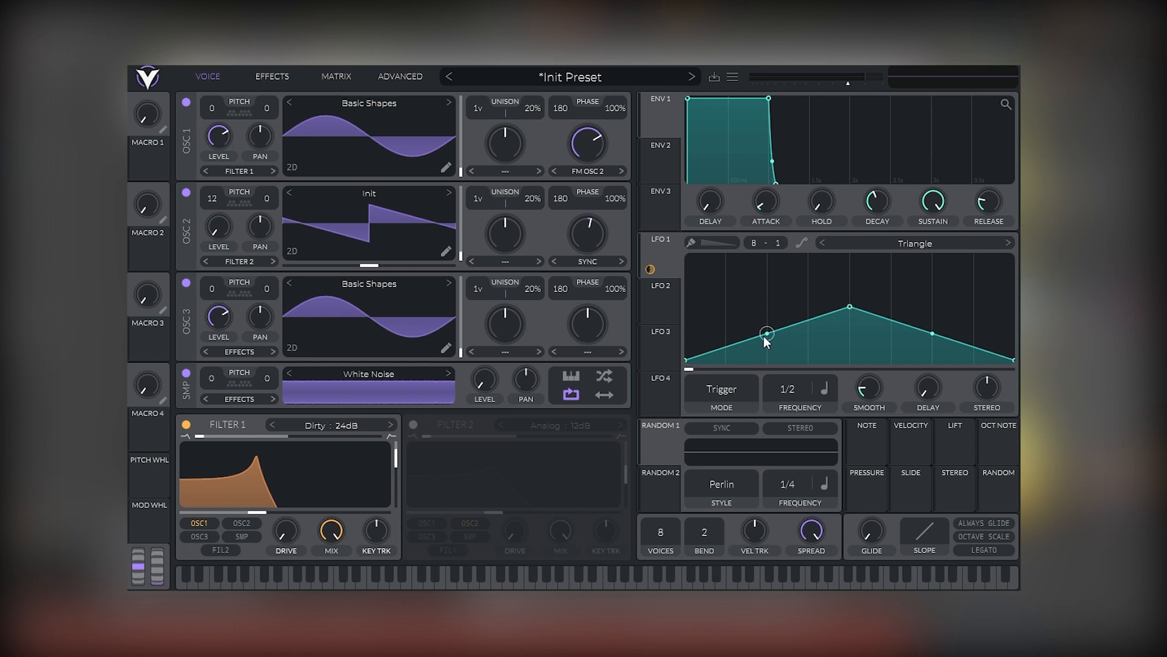
drag(764, 337, 776, 370)
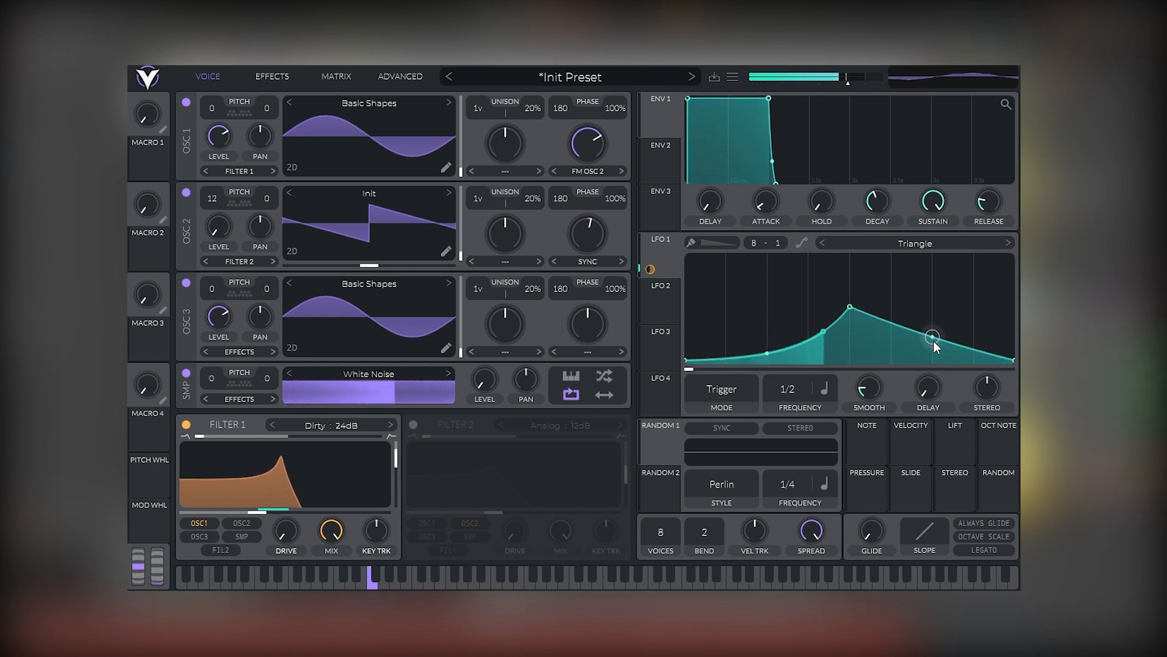
drag(934, 343, 934, 350)
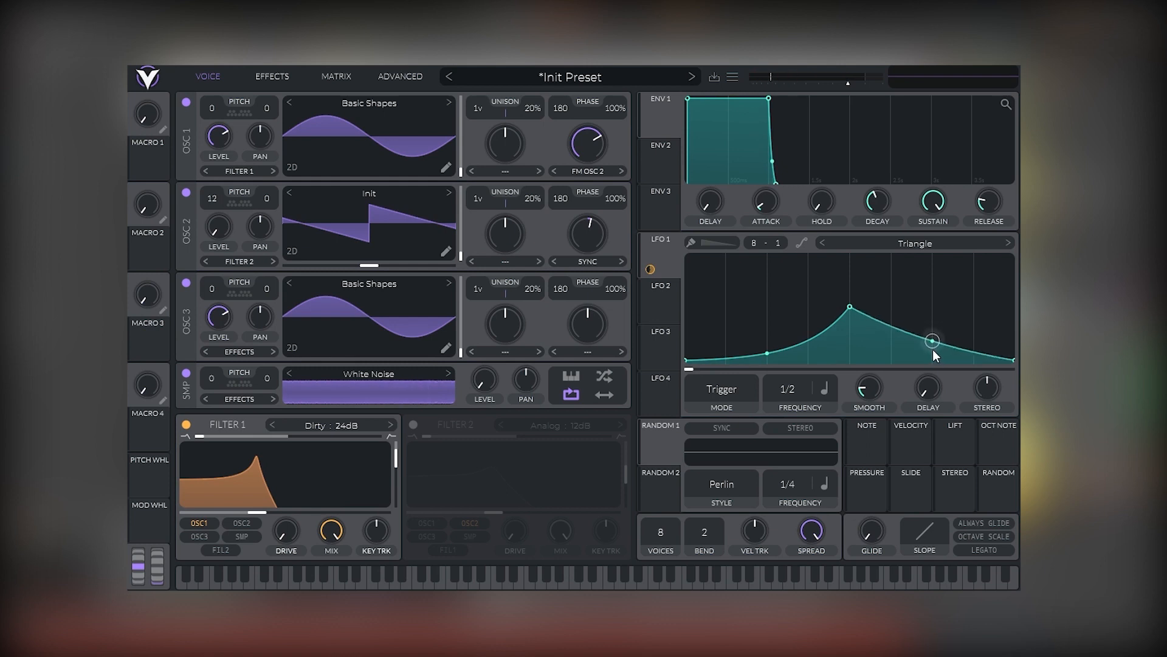
double_click(934, 352)
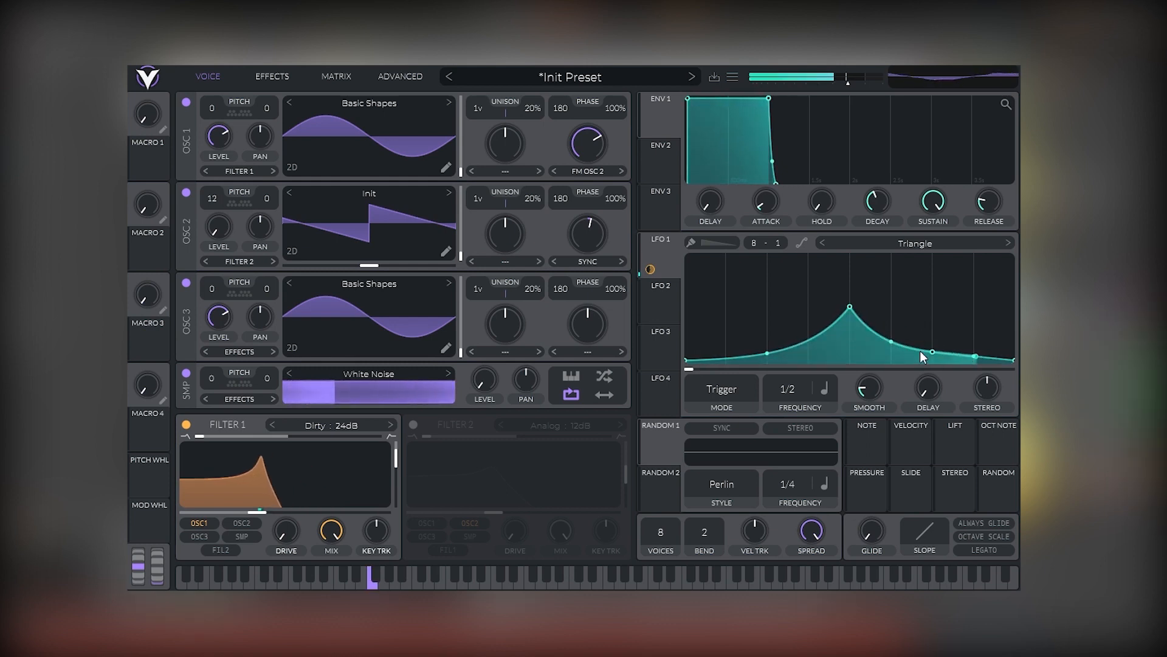
drag(921, 349, 949, 357)
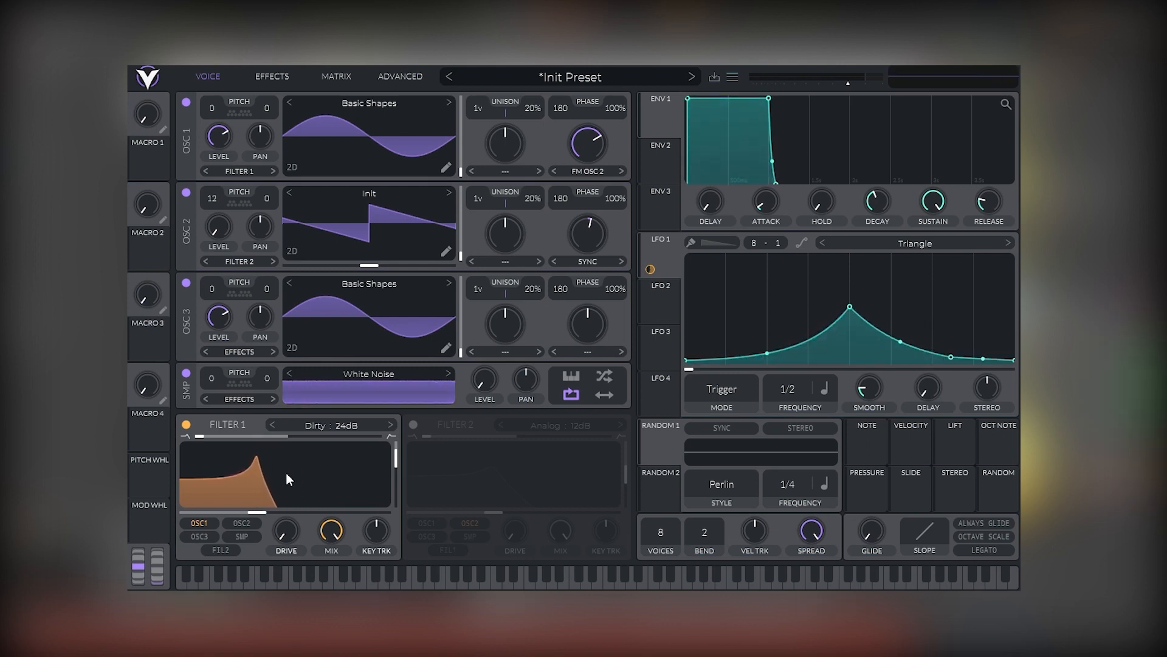
Set LFO 1's frequency mode to Tempo Dotted at 1/4.
mouse_move(284, 497)
mouse_move(288, 495)
mouse_down()
mouse_move(289, 480)
mouse_move(289, 494)
mouse_up()
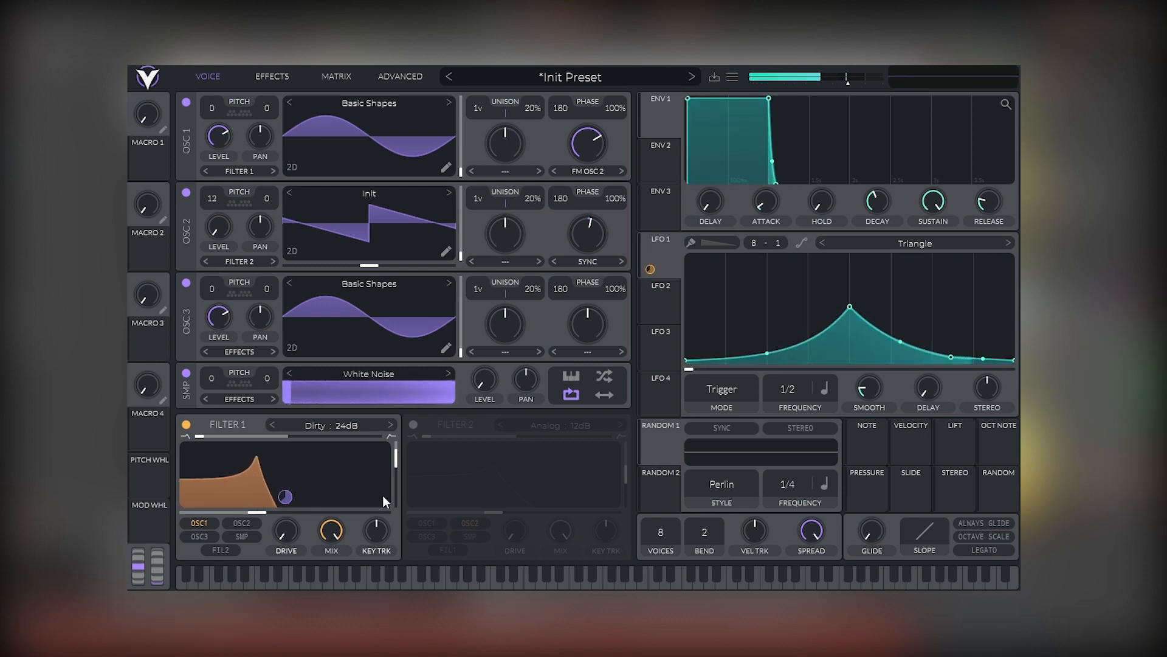
click(830, 386)
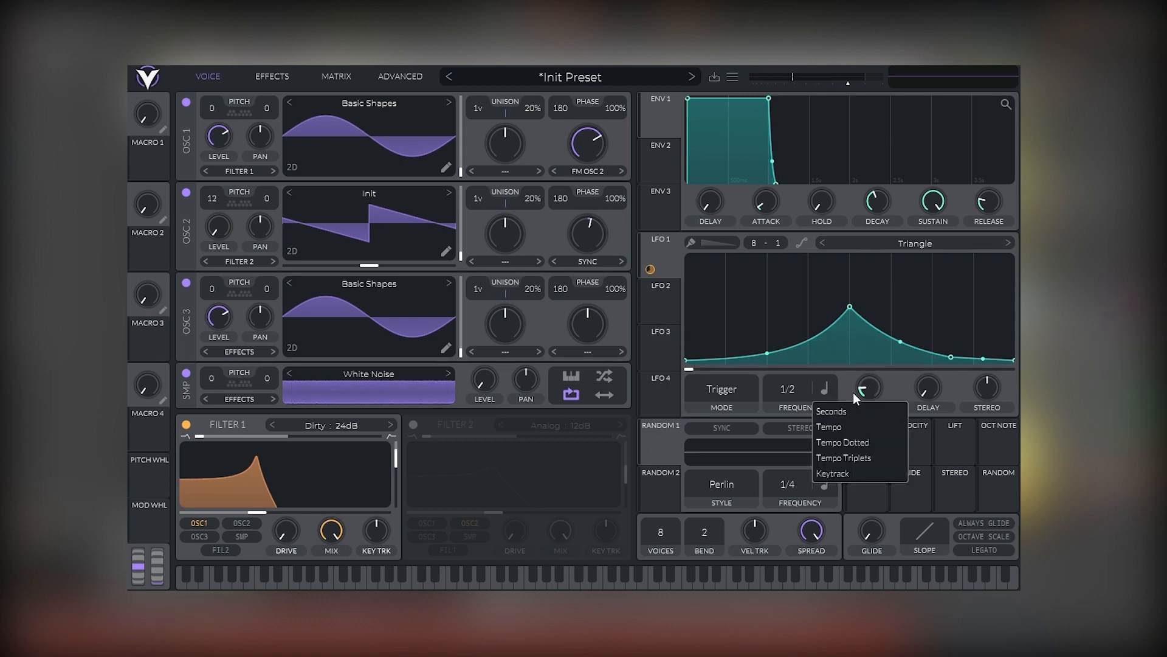
click(862, 440)
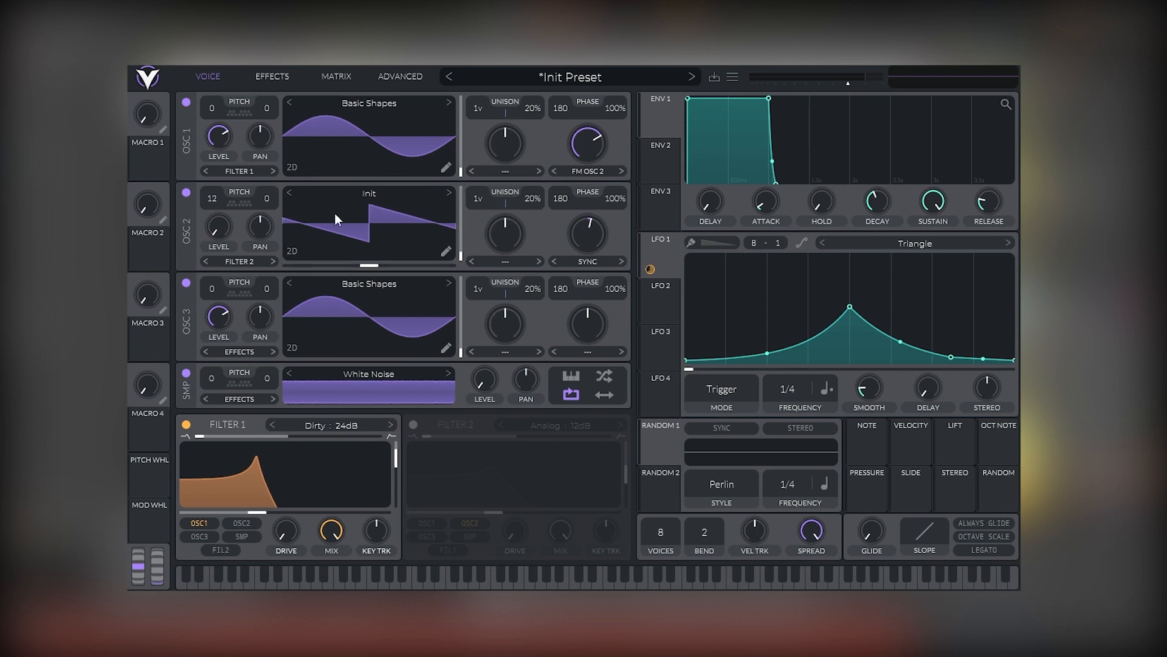
Switch on the Distortion effect and raise its drive.
click(272, 78)
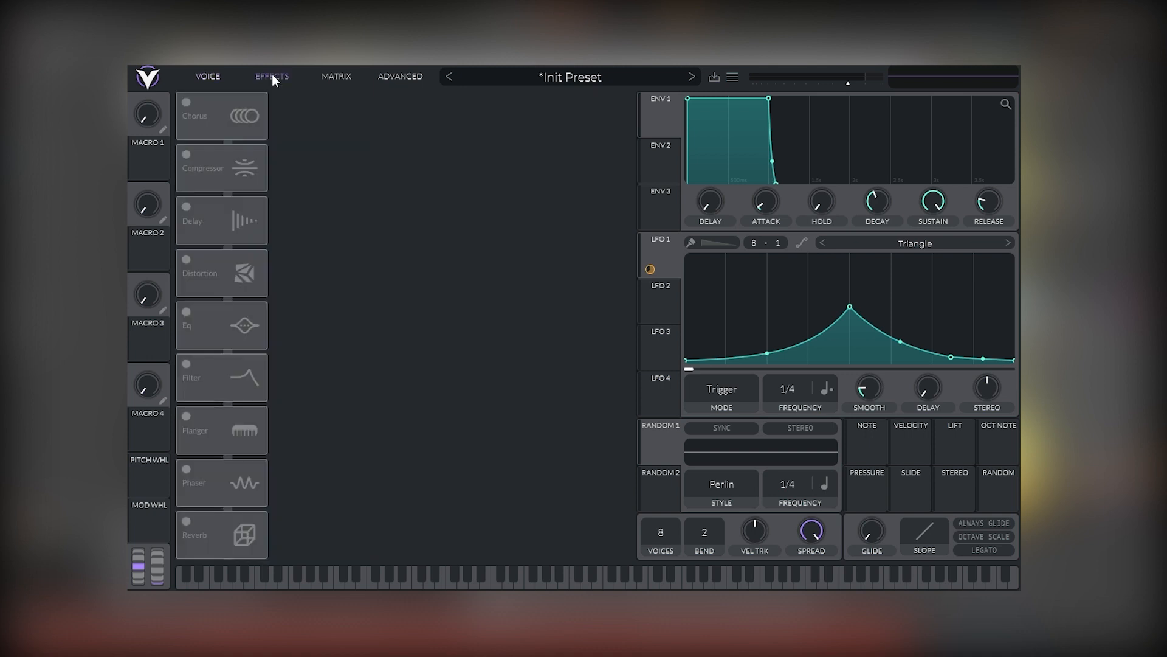
click(187, 260)
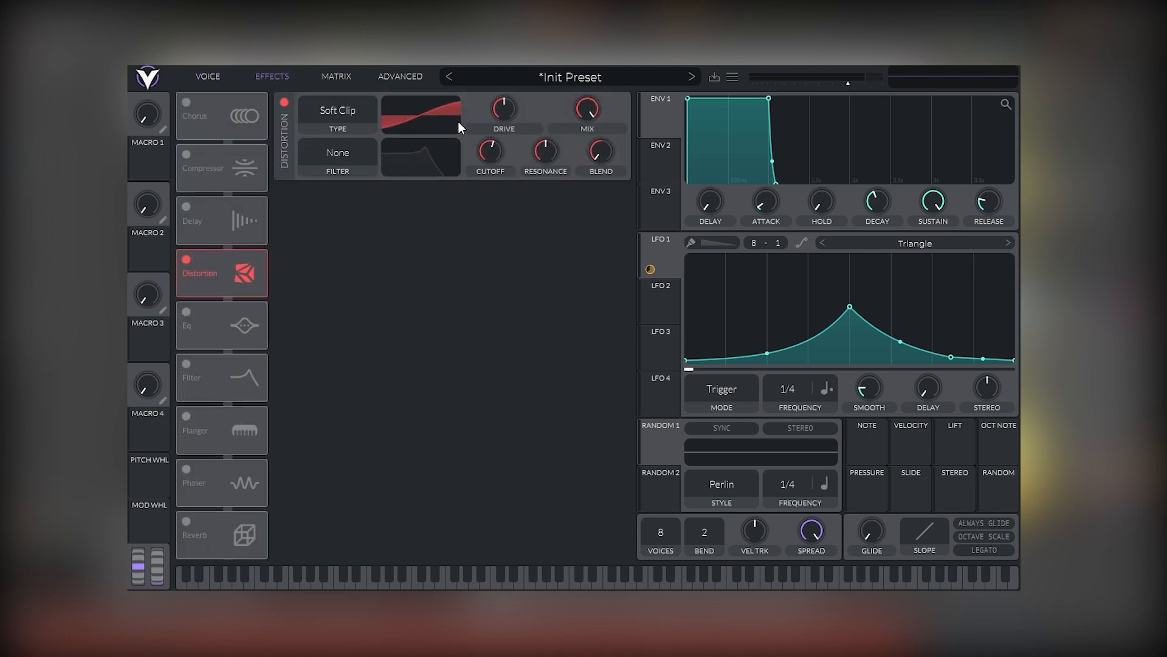
mouse_move(501, 108)
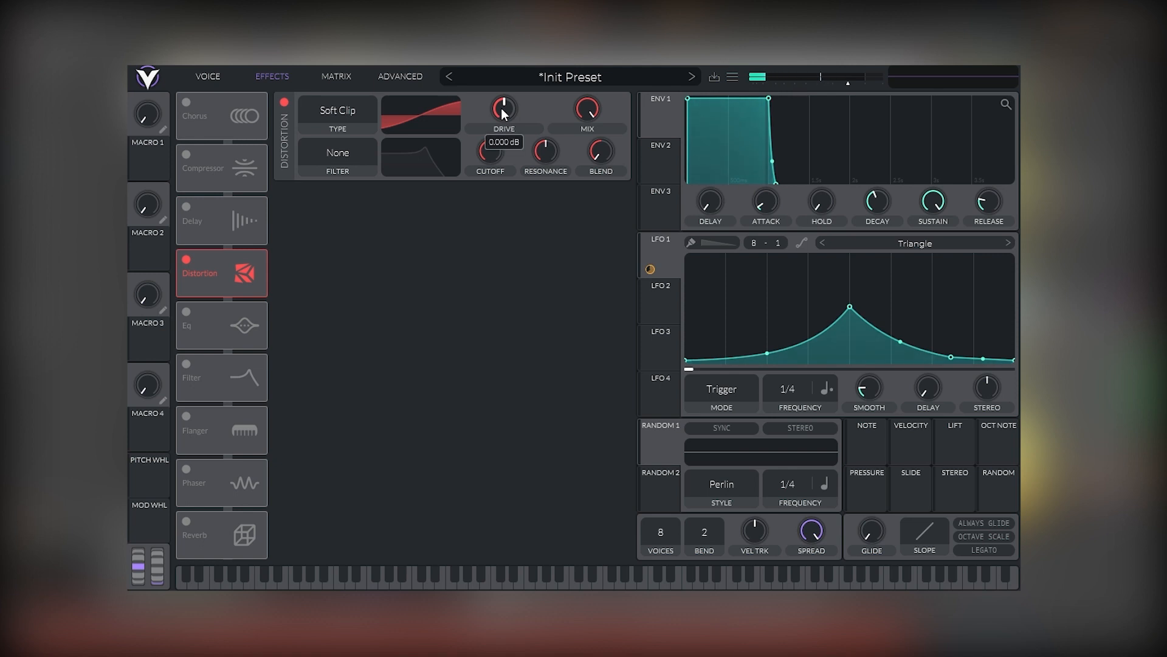
drag(501, 107, 513, 70)
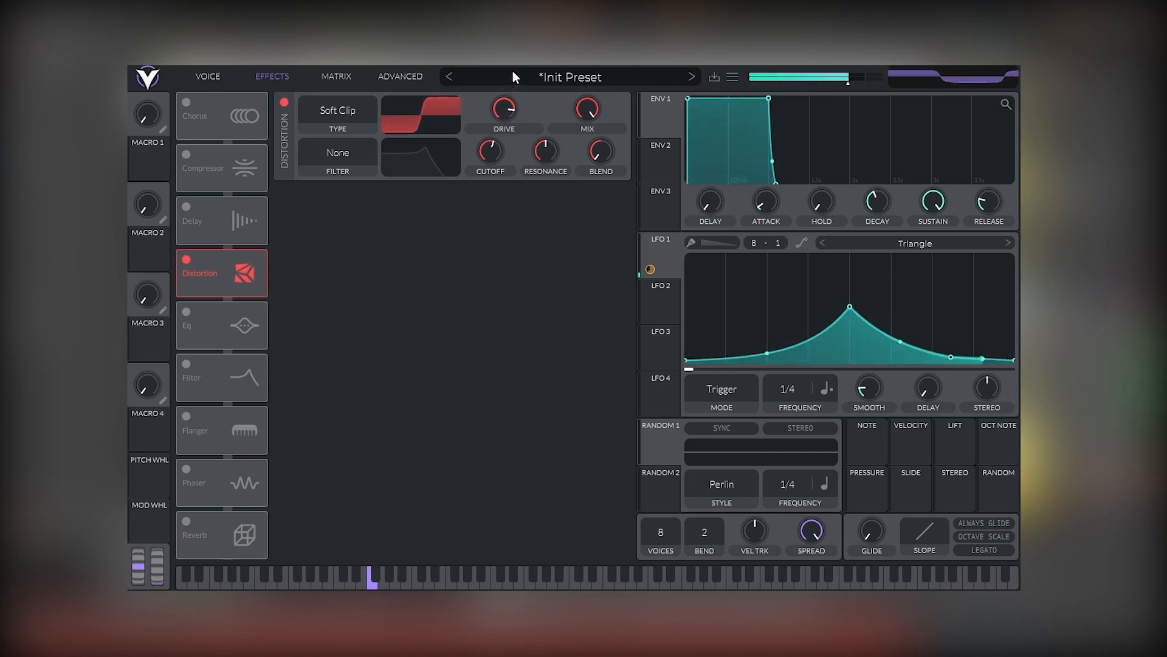
Return to the voice page and assign LFO 1 to oscillator 2's pitch.
click(206, 78)
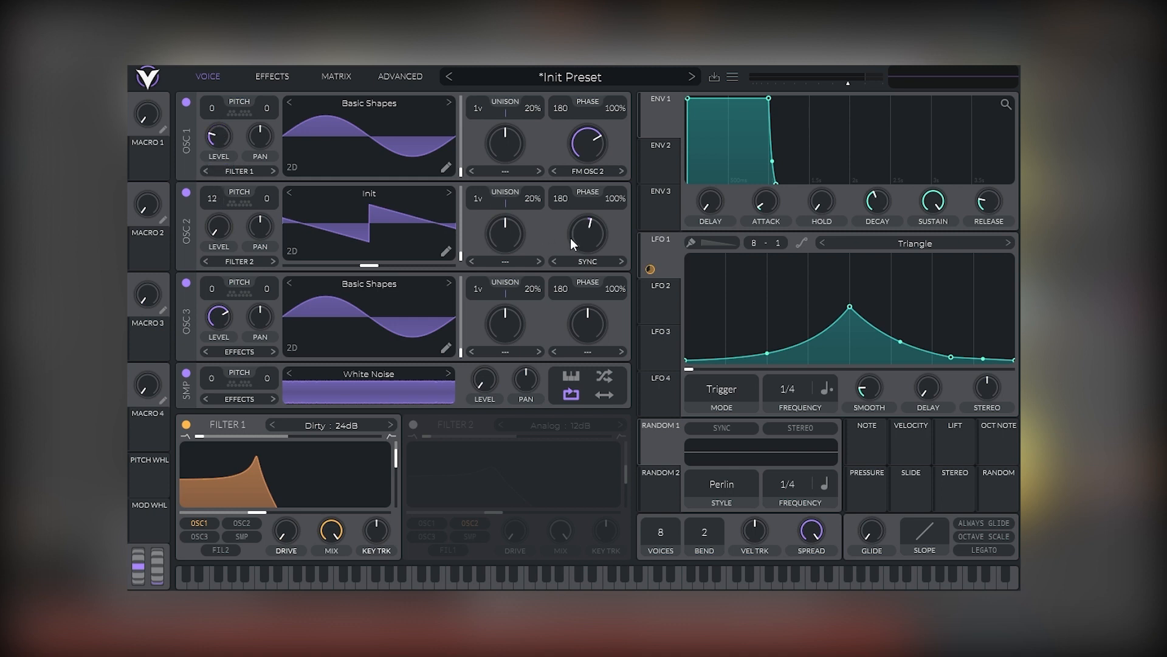
drag(650, 268, 218, 194)
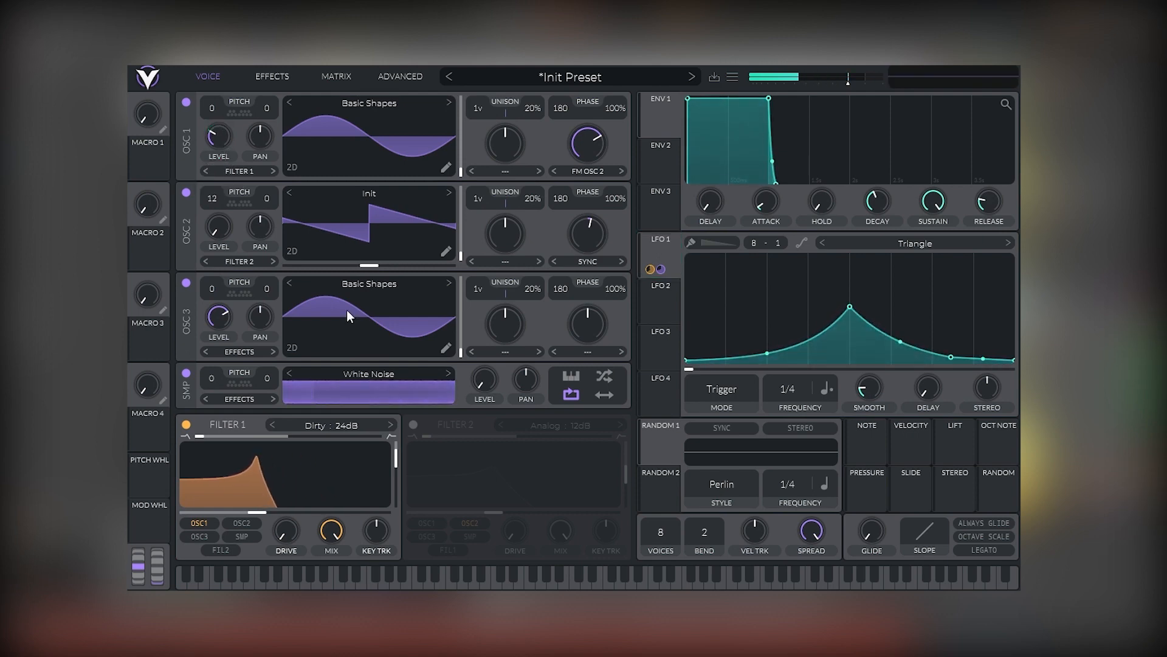
Drop LFO 1 onto the filter section and lower Filter 1's cutoff slightly.
drag(664, 247, 475, 432)
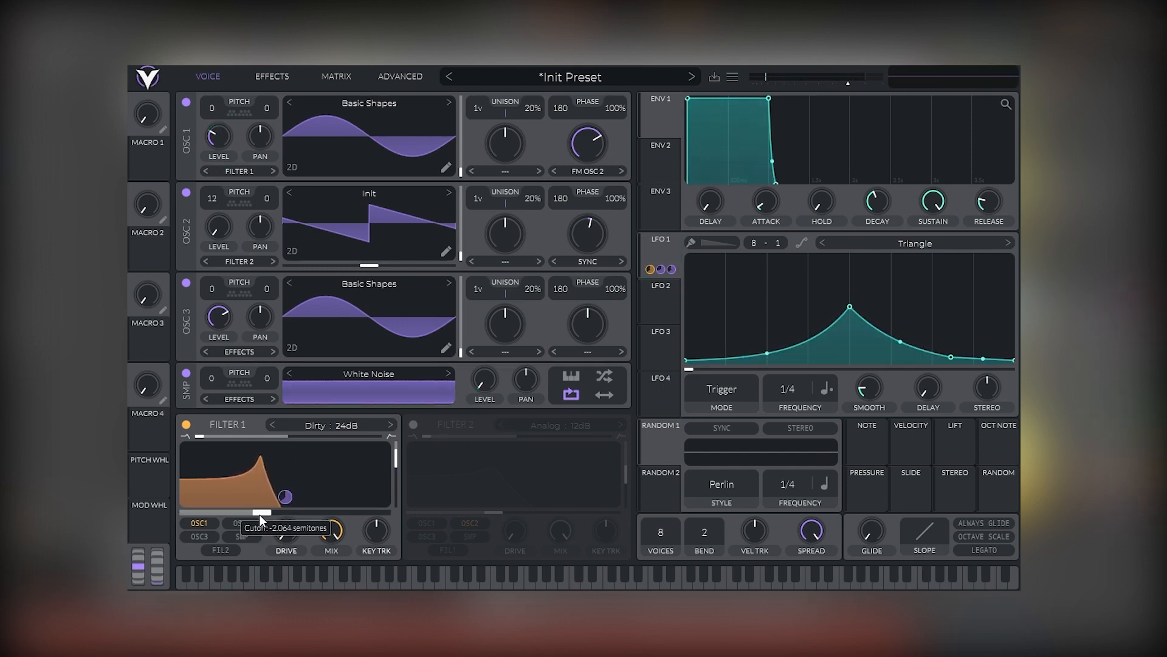
mouse_move(258, 514)
mouse_down()
mouse_move(289, 492)
mouse_move(254, 516)
mouse_move(315, 516)
mouse_move(252, 519)
mouse_up()
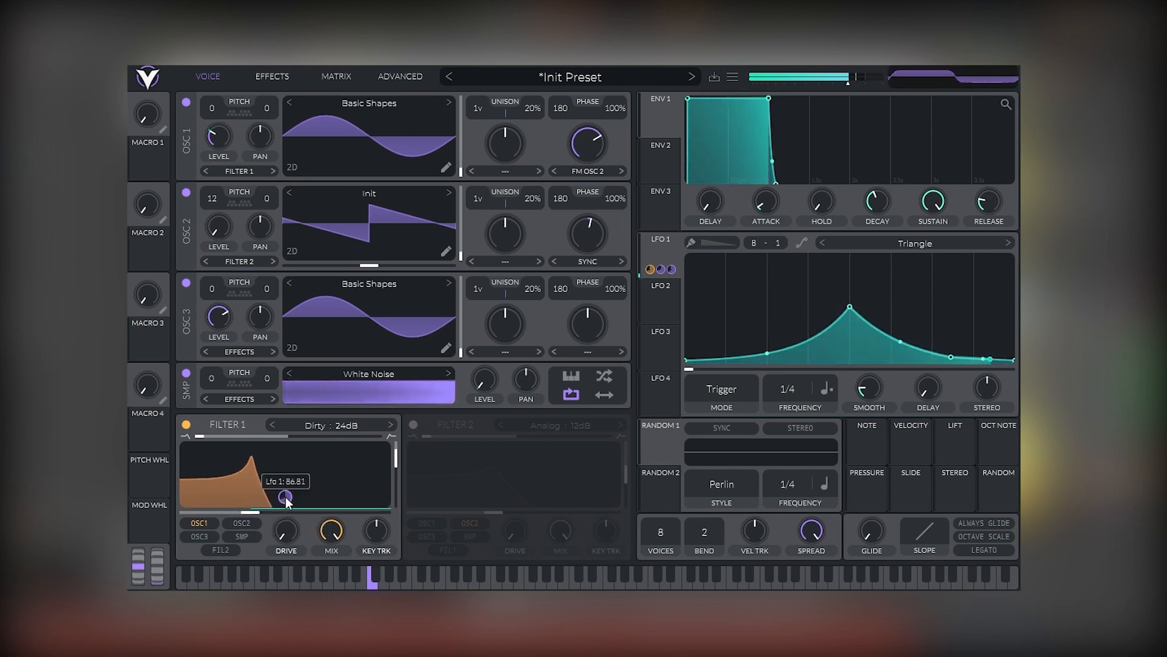
Increase LFO 1's modulation amount on Filter 1's cutoff.
drag(254, 516, 258, 516)
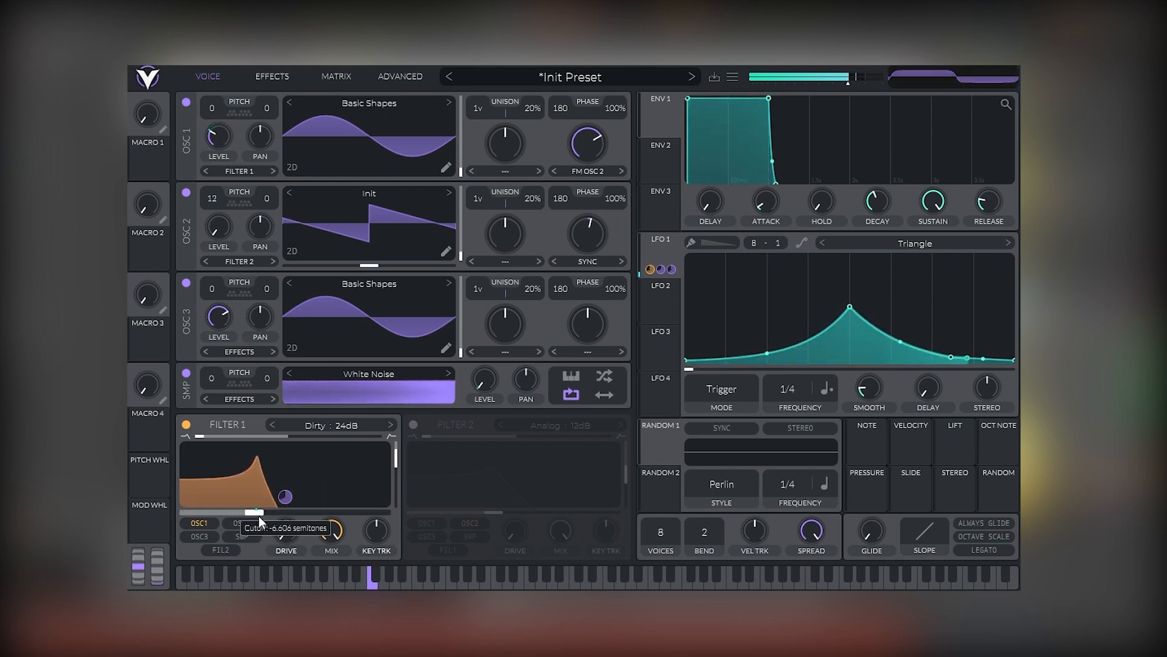
Open the effects page and switch on the Chorus effect.
click(273, 78)
click(192, 104)
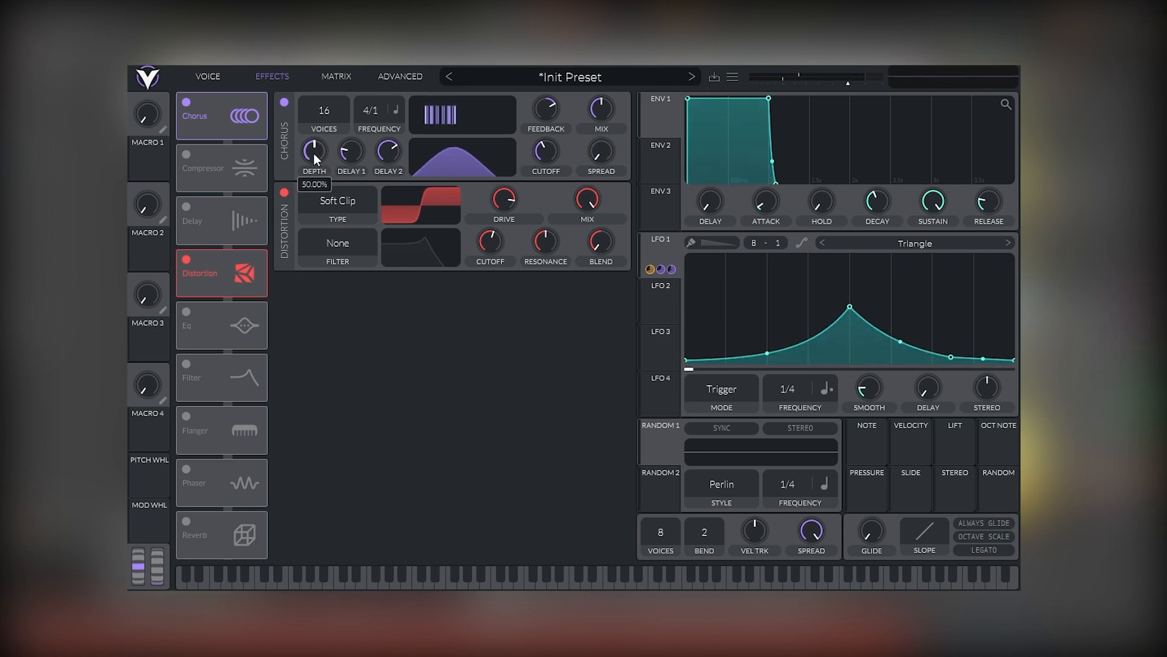
Set the Chorus to 4 voices, lower its depth, raise its cutoff and set its mix to about 71.5%.
drag(314, 153, 292, 215)
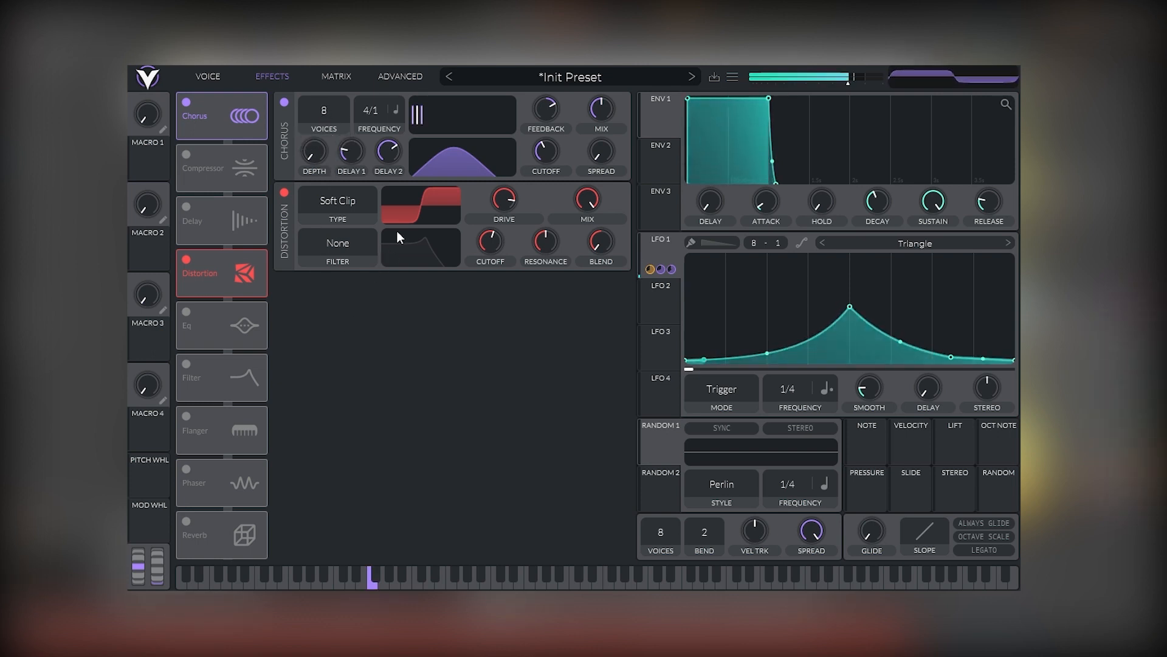
drag(324, 112, 331, 213)
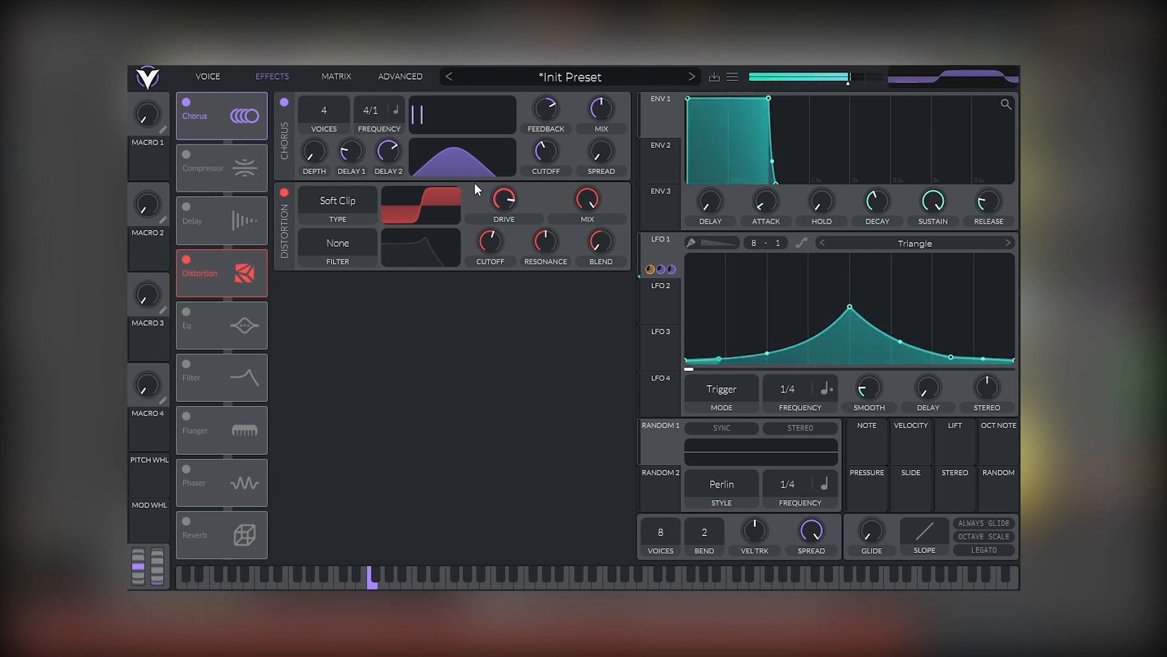
drag(547, 156, 553, 133)
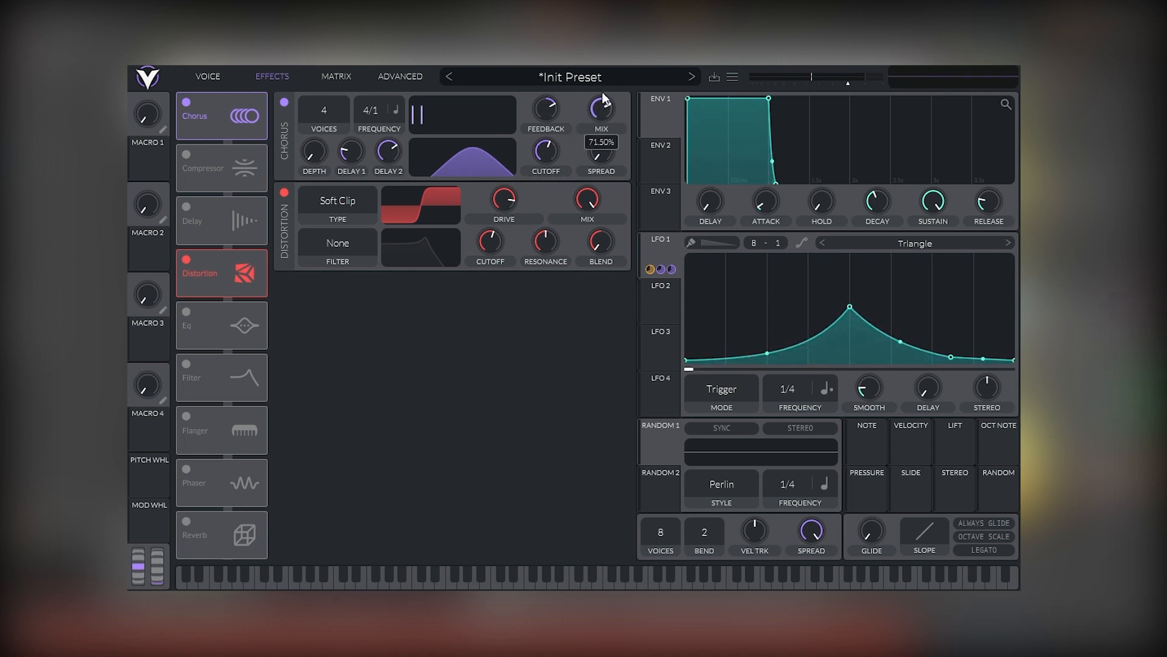
drag(602, 92, 603, 89)
Move the Distortion effect ahead of the Chorus in the effects chain.
drag(218, 264, 226, 102)
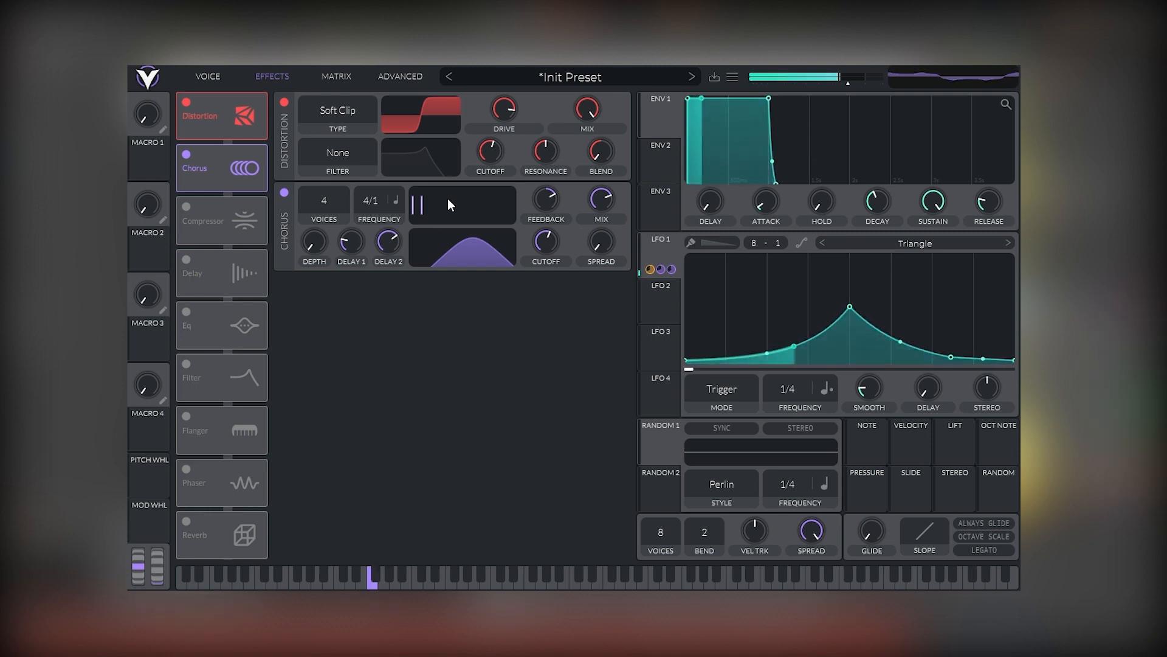
Fine-tune the Chorus: cutoff 83.04, Delay 2 about 7.8 ms and depth about 18.5%.
mouse_move(553, 235)
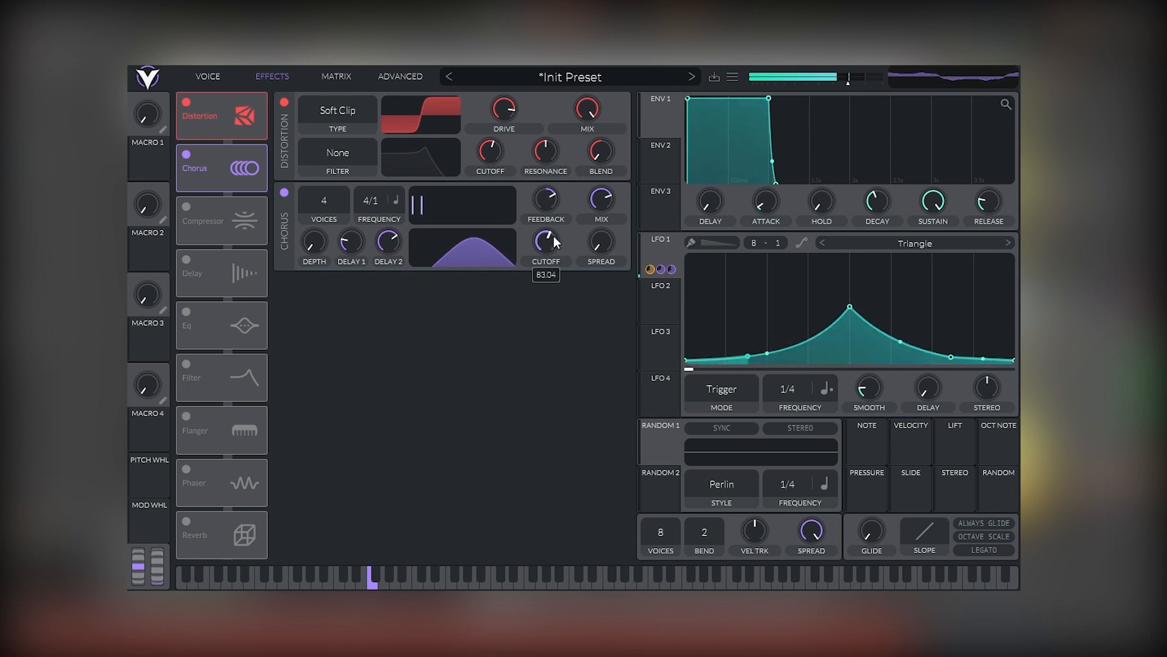
drag(552, 235, 552, 228)
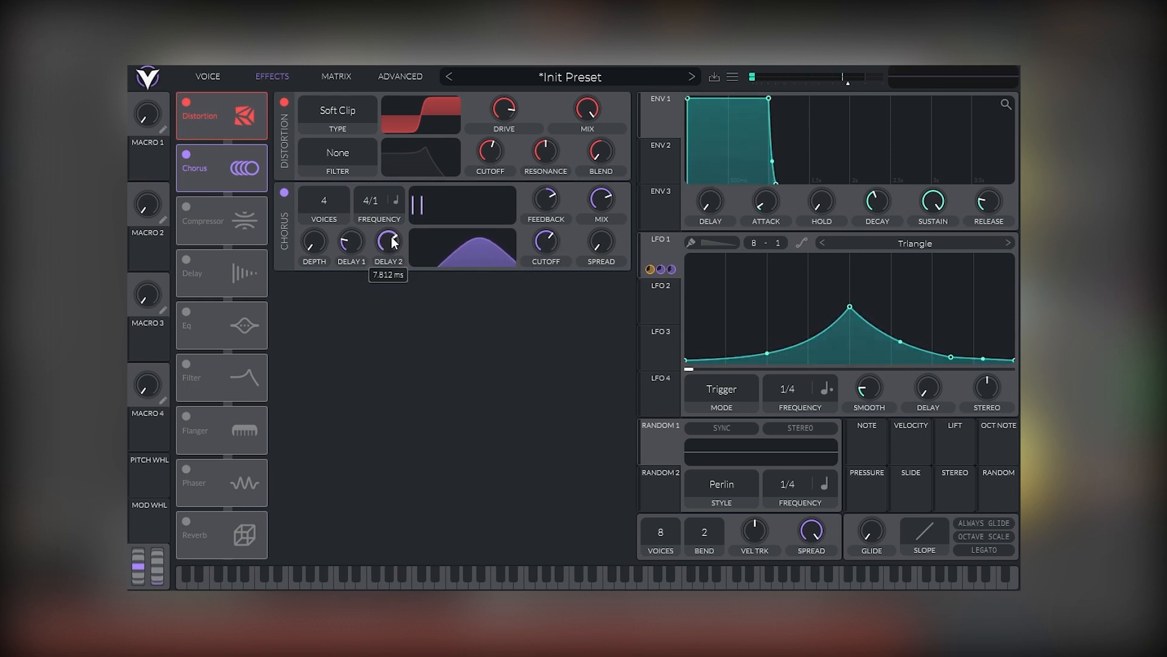
drag(387, 270, 383, 269)
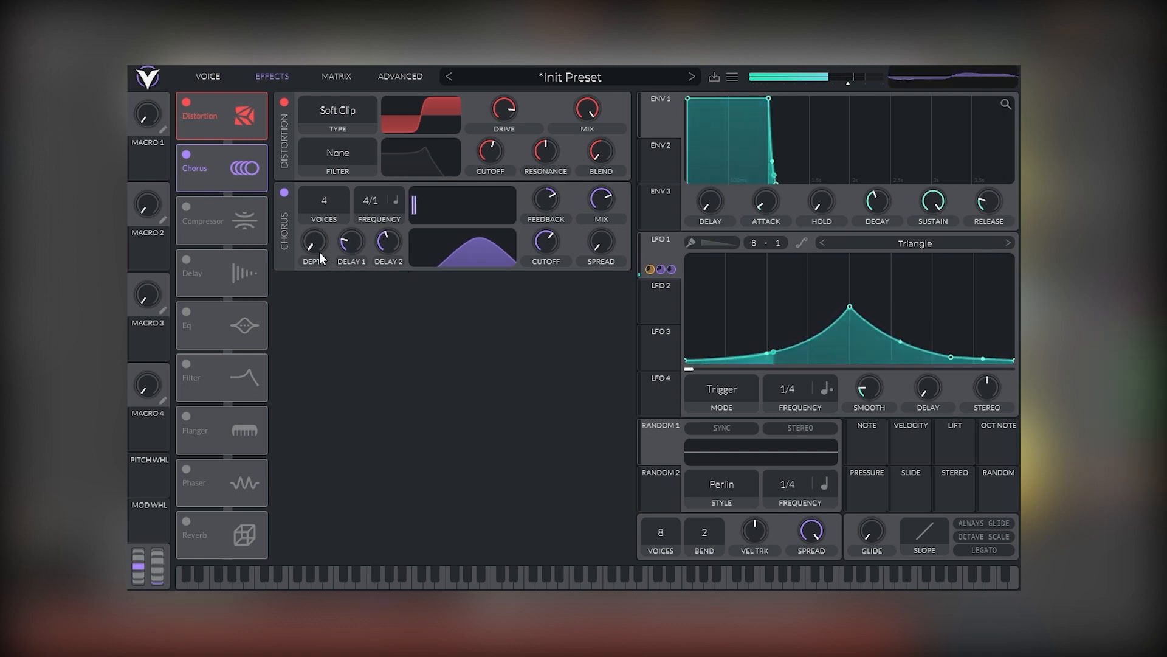
drag(319, 251, 319, 225)
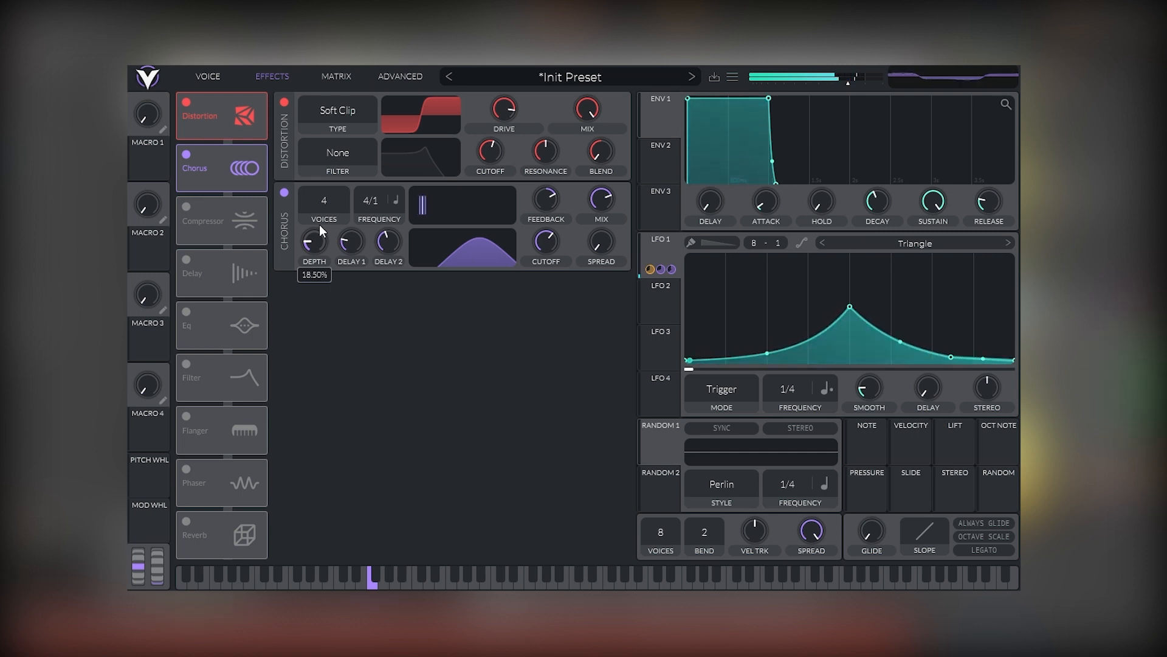
Switch on the multiband Compressor and the EQ, and shift the EQ's low band to a higher frequency.
click(187, 207)
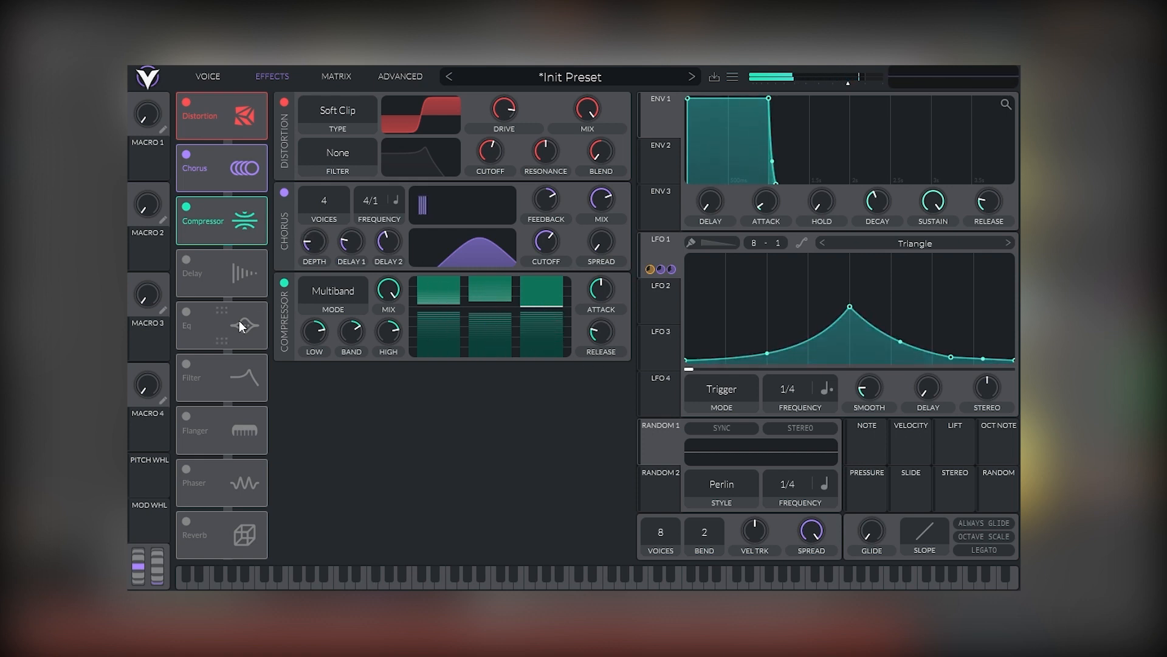
click(186, 312)
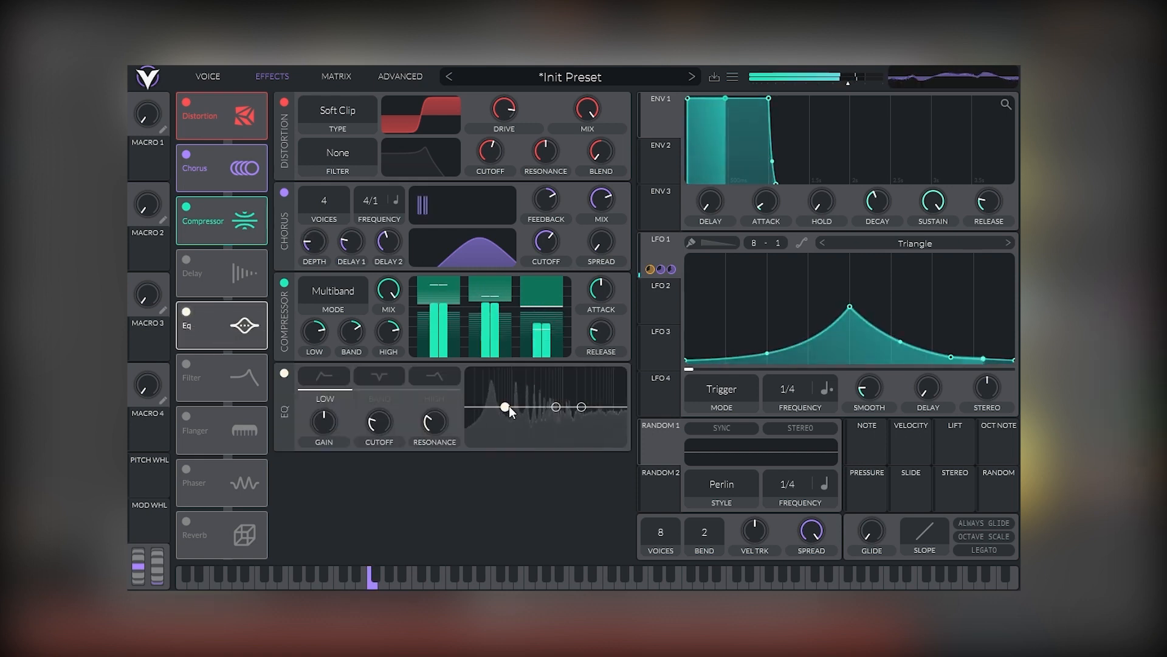
drag(508, 406, 555, 398)
click(581, 405)
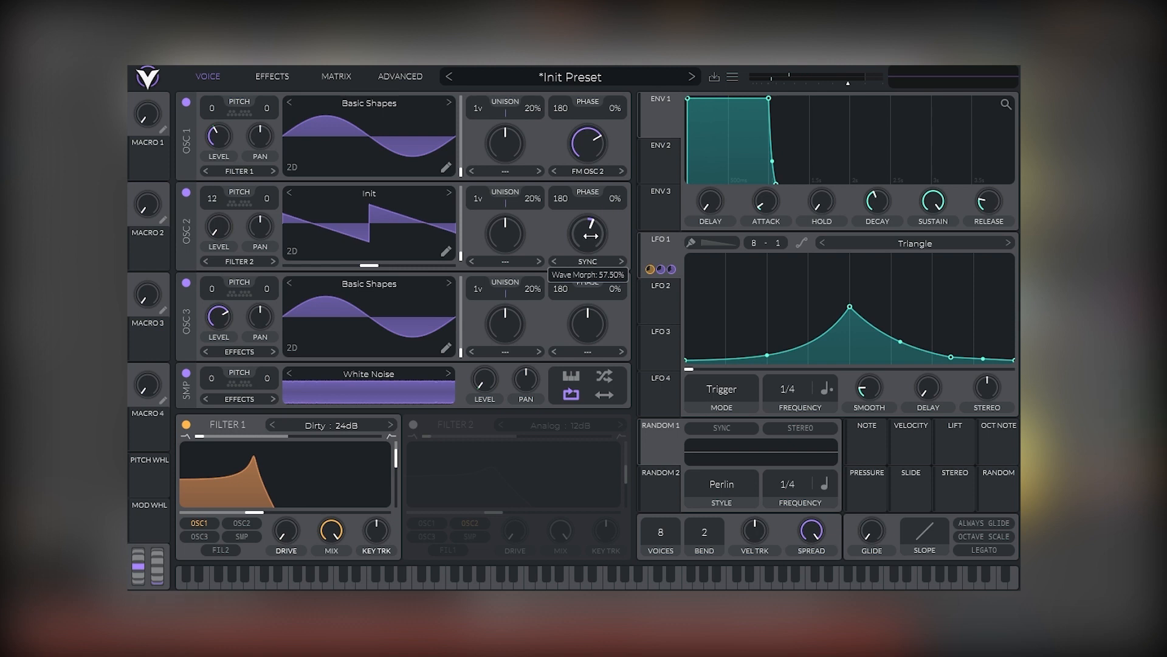
Set oscillator 2's sync wave morph to about 57.5% and raise LFO 1's amount on the filter cutoff.
drag(591, 233, 596, 234)
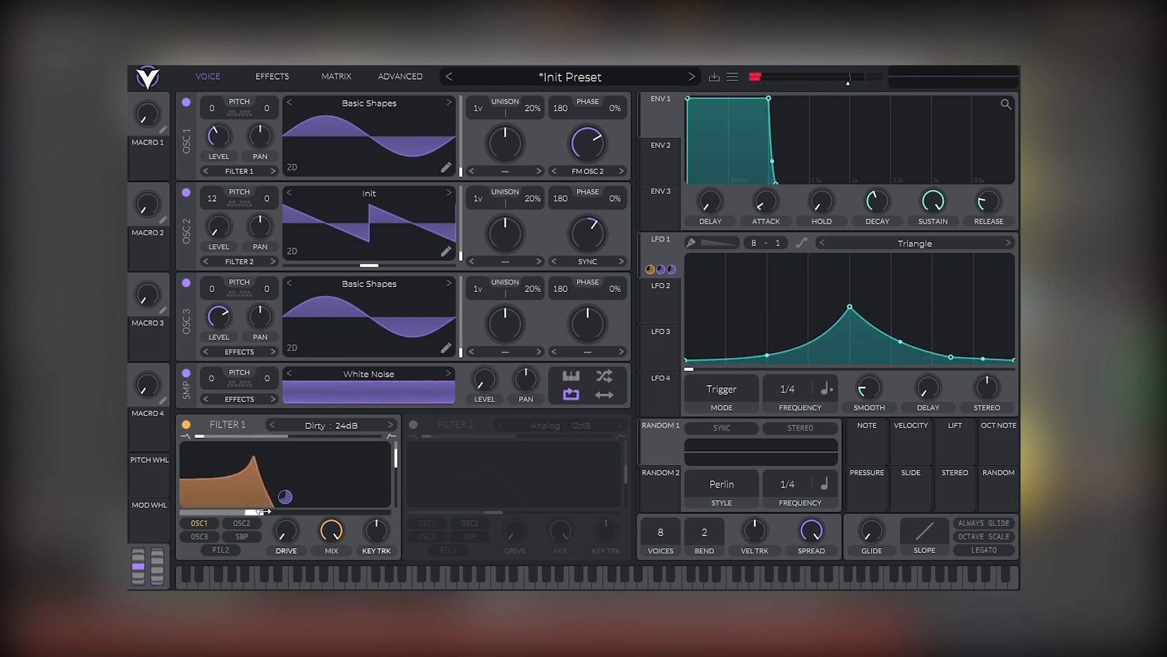
drag(254, 513, 264, 512)
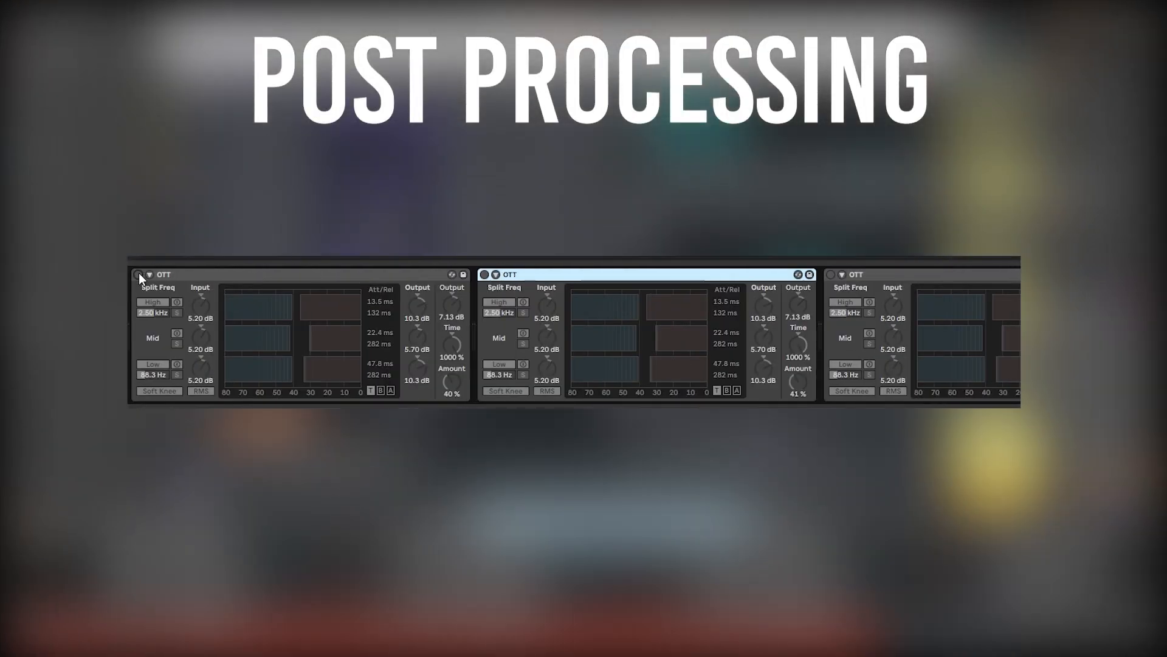
Switch on the three OTT compressor devices following the synth on the track.
click(138, 274)
click(485, 274)
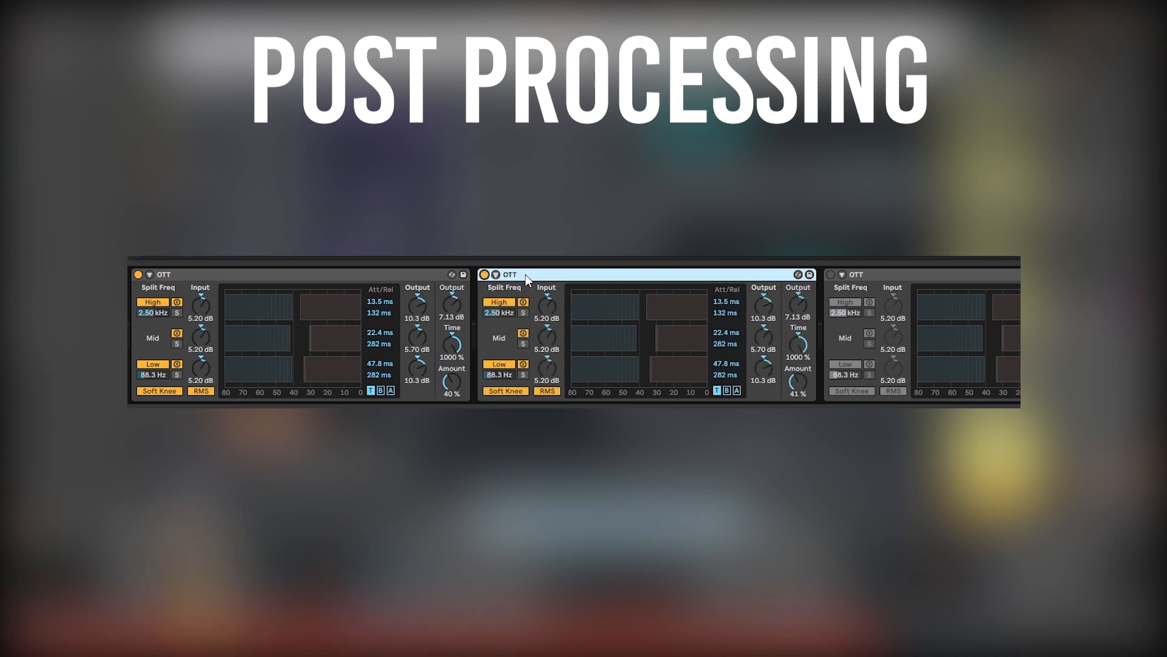
click(833, 275)
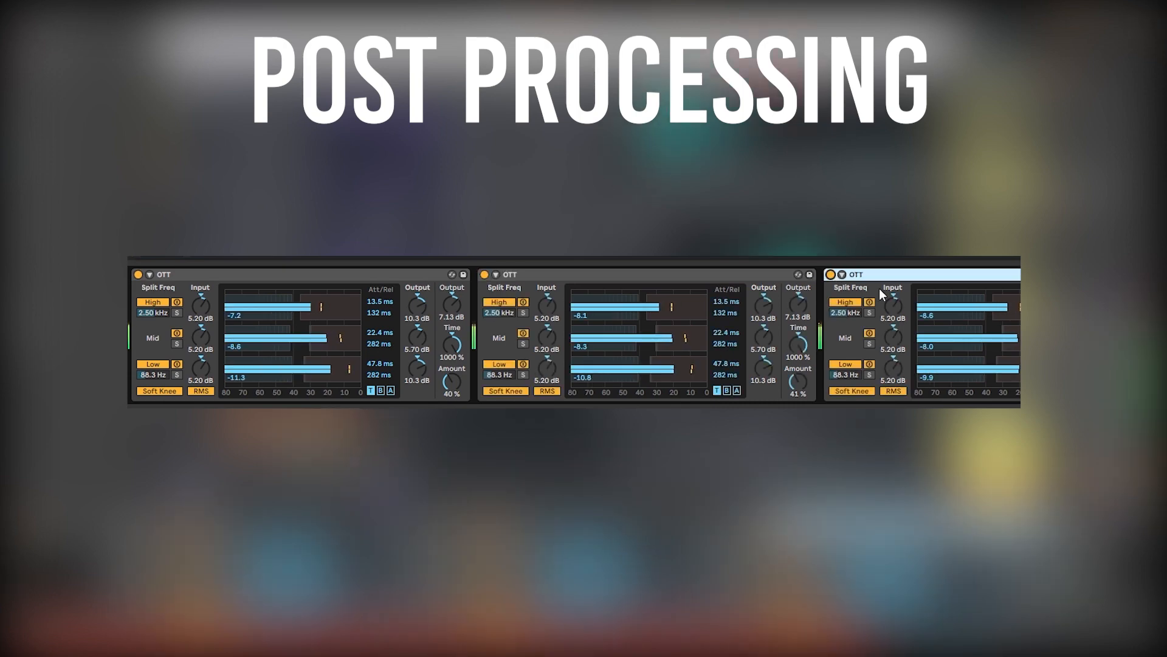
scroll(879, 288, right, 10)
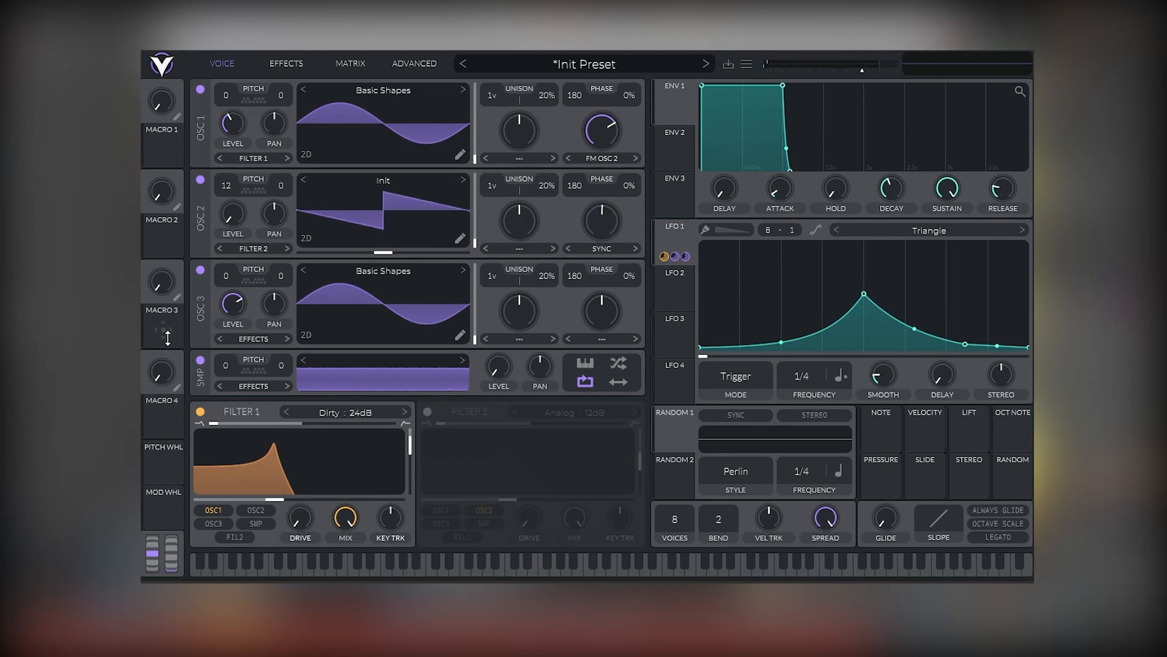
Assign Macro 4 to oscillator 2's sync wave morph and adjust the modulation amount and macro position.
drag(155, 425, 601, 232)
drag(161, 377, 196, 335)
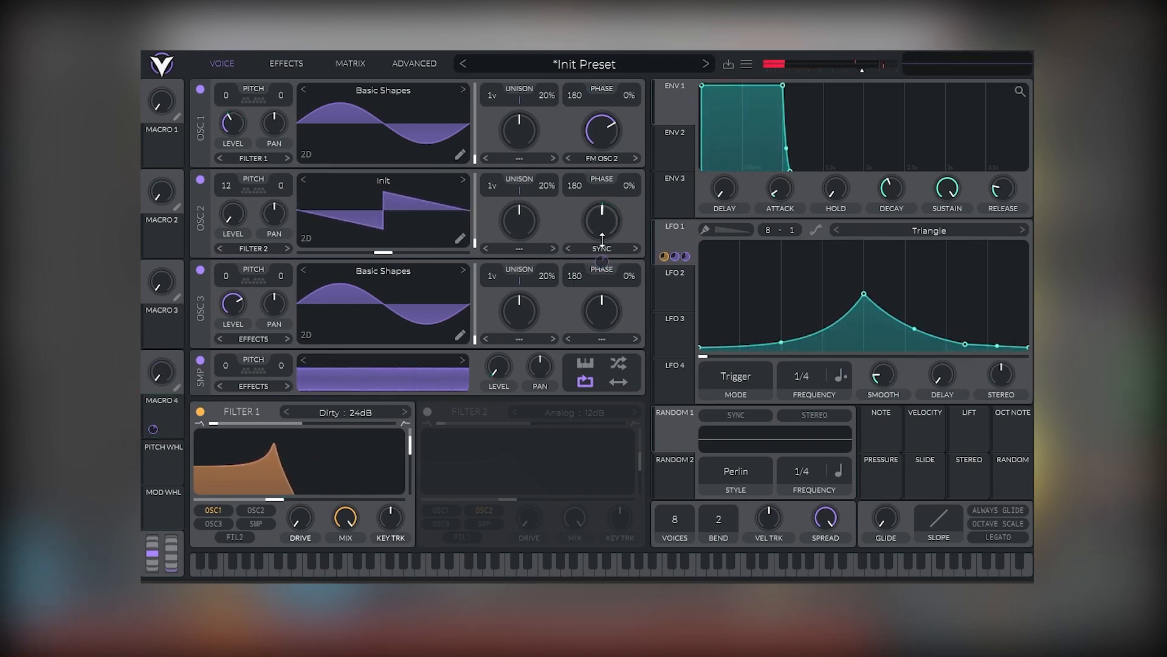
drag(602, 261, 602, 260)
drag(157, 378, 182, 328)
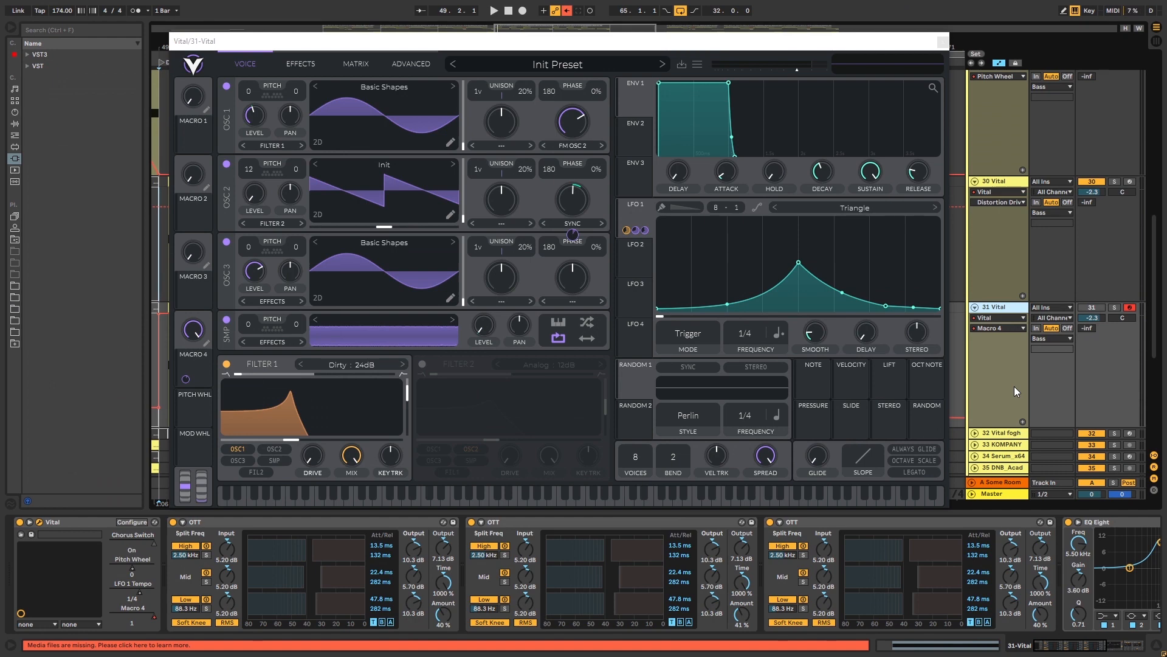
Play back the project to audition the finished patch.
key(space)
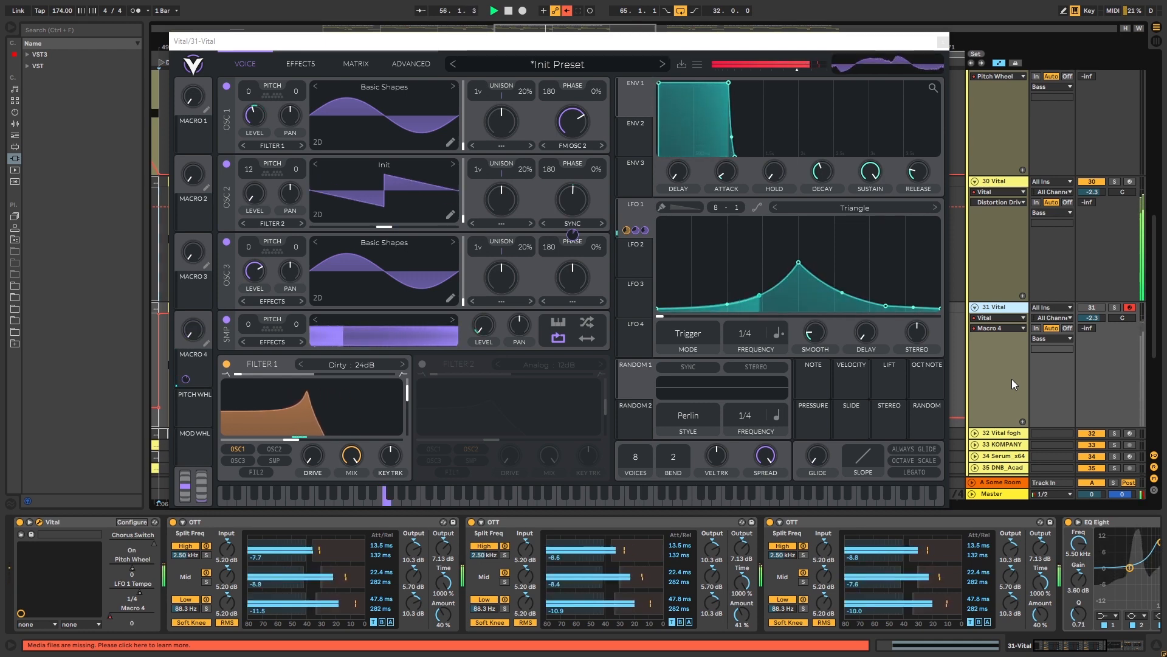
click(998, 291)
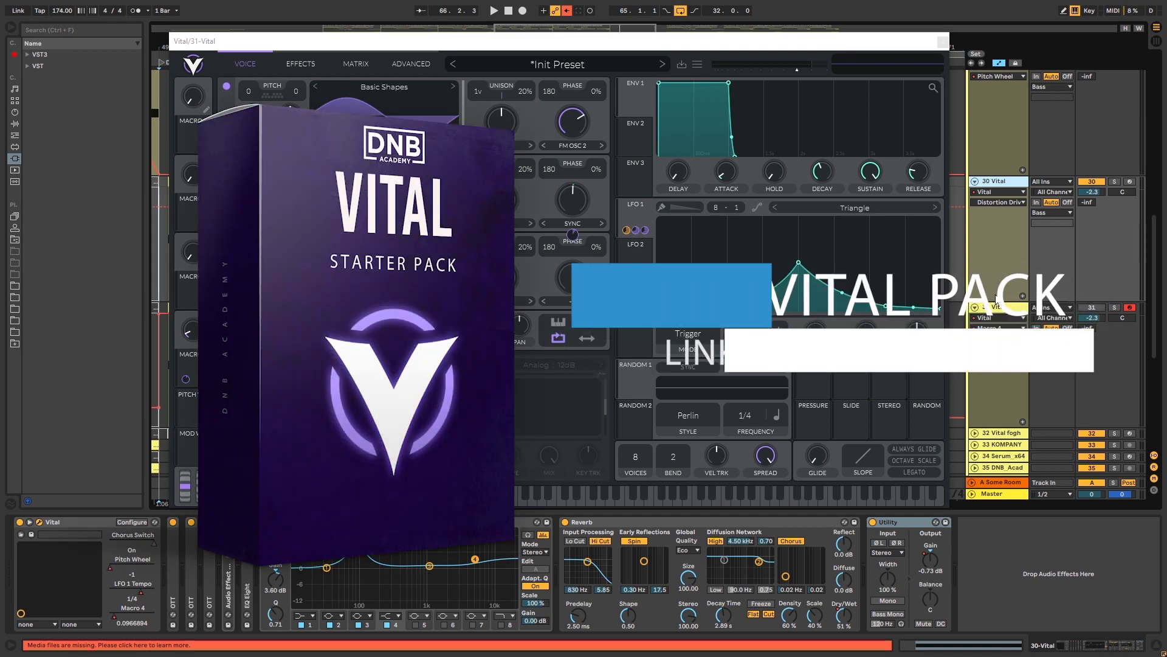
click(998, 308)
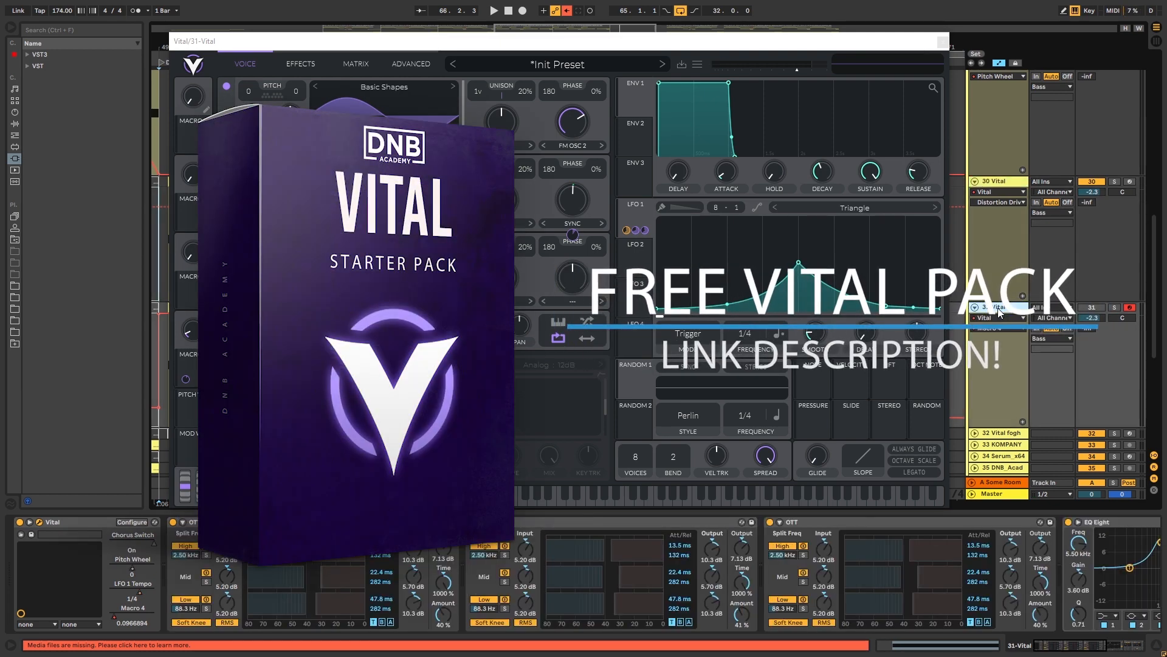